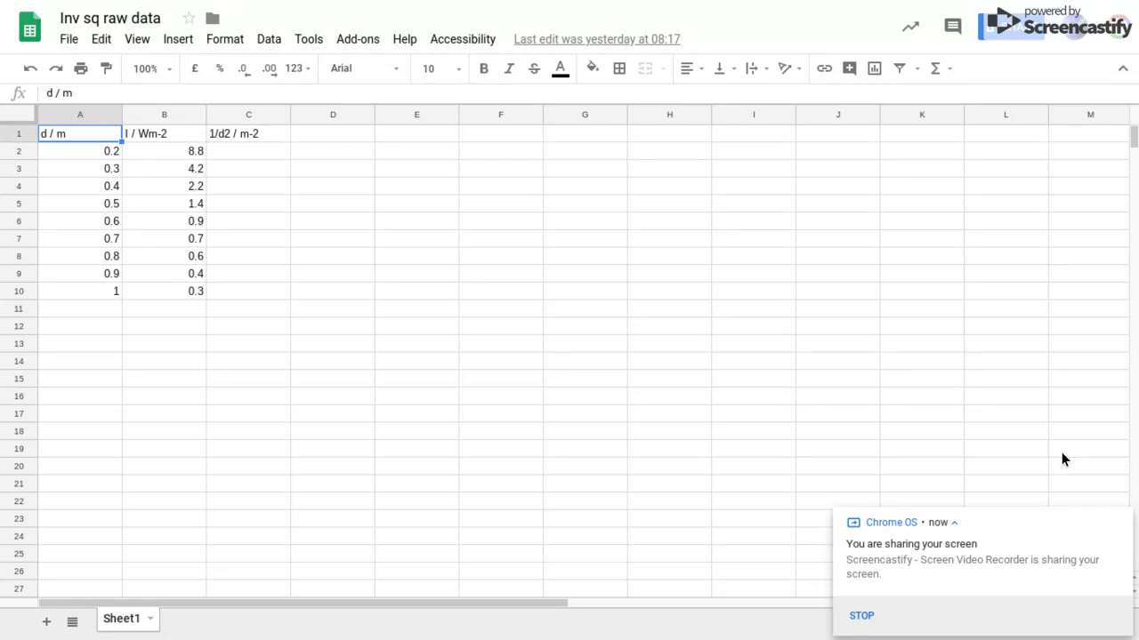
- Close the 'You are sharing your screen' notification covering the Inv sq raw data sheet
left_click(1119, 525)
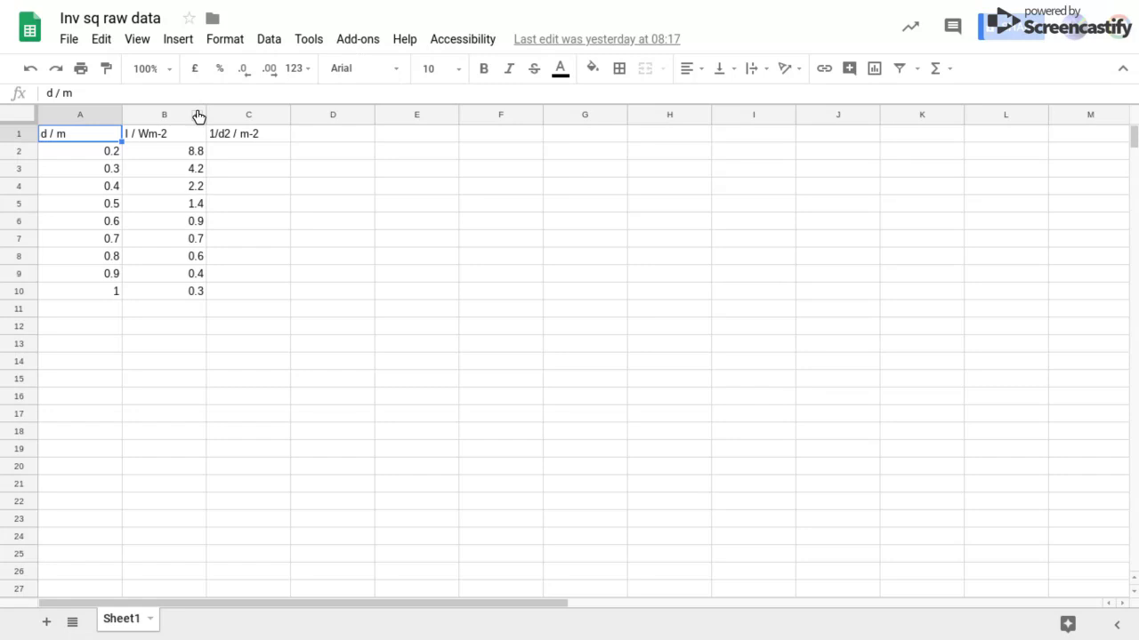
left_click(71, 39)
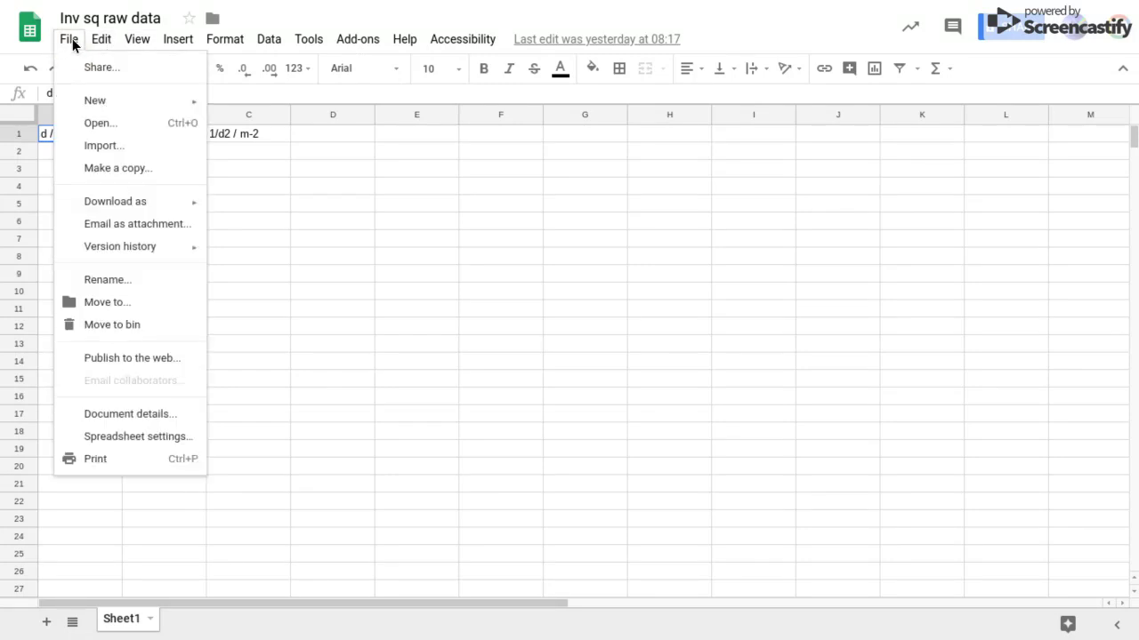
- Save a copy named 'Copy 2of Inv sq raw data' in the GSuite CPD folder
left_click(106, 172)
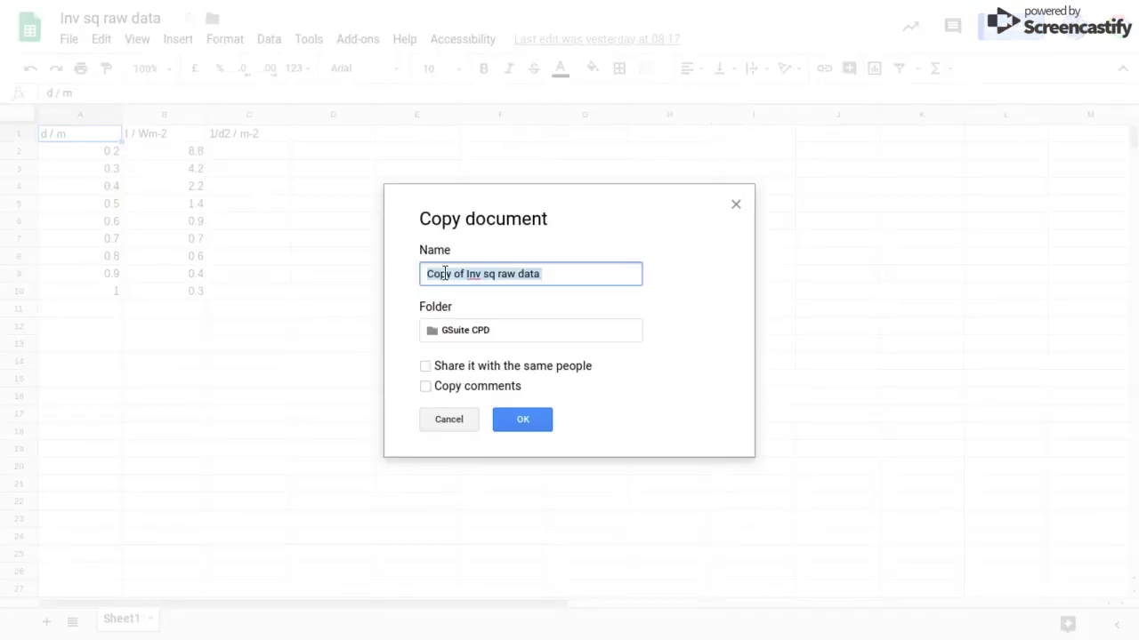
left_click(551, 273)
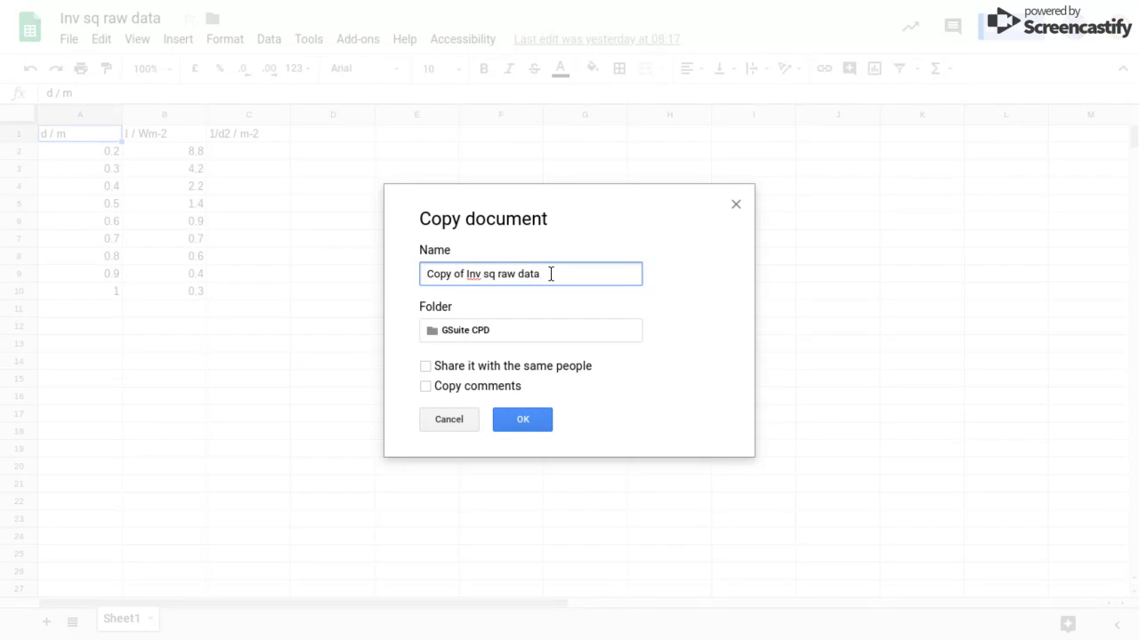
left_click(482, 328)
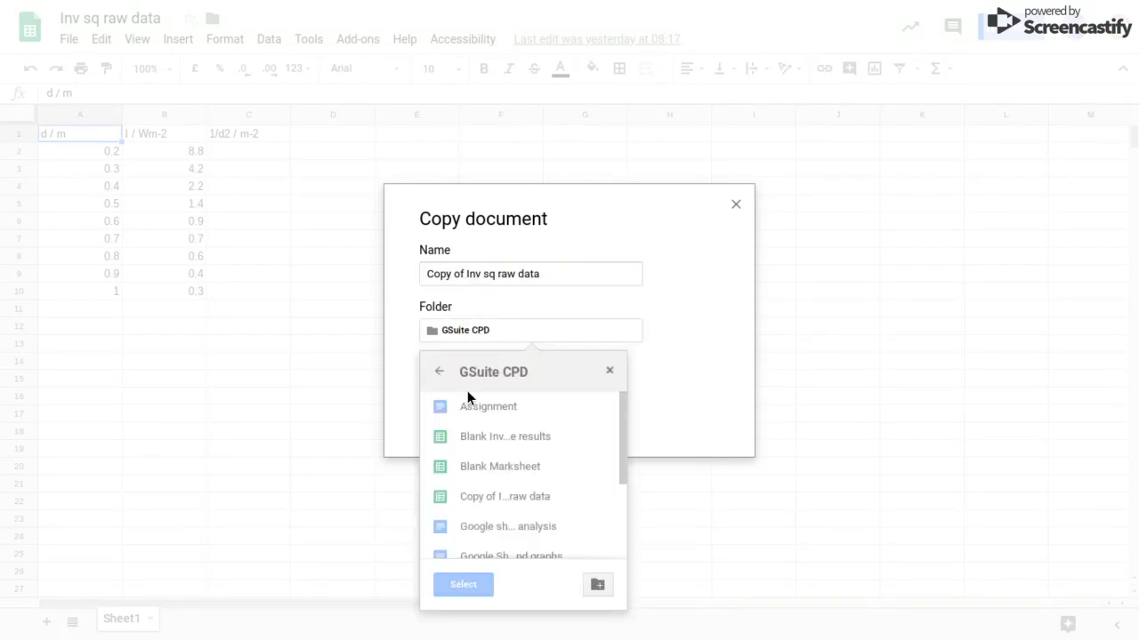
left_click(441, 373)
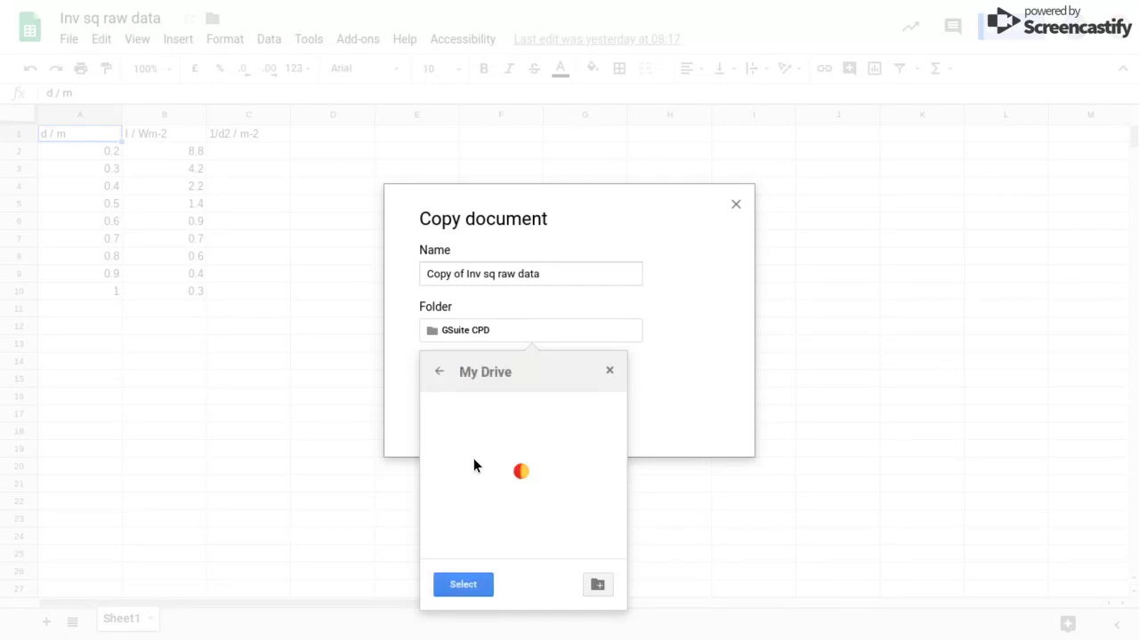
left_click(508, 500)
left_click(463, 582)
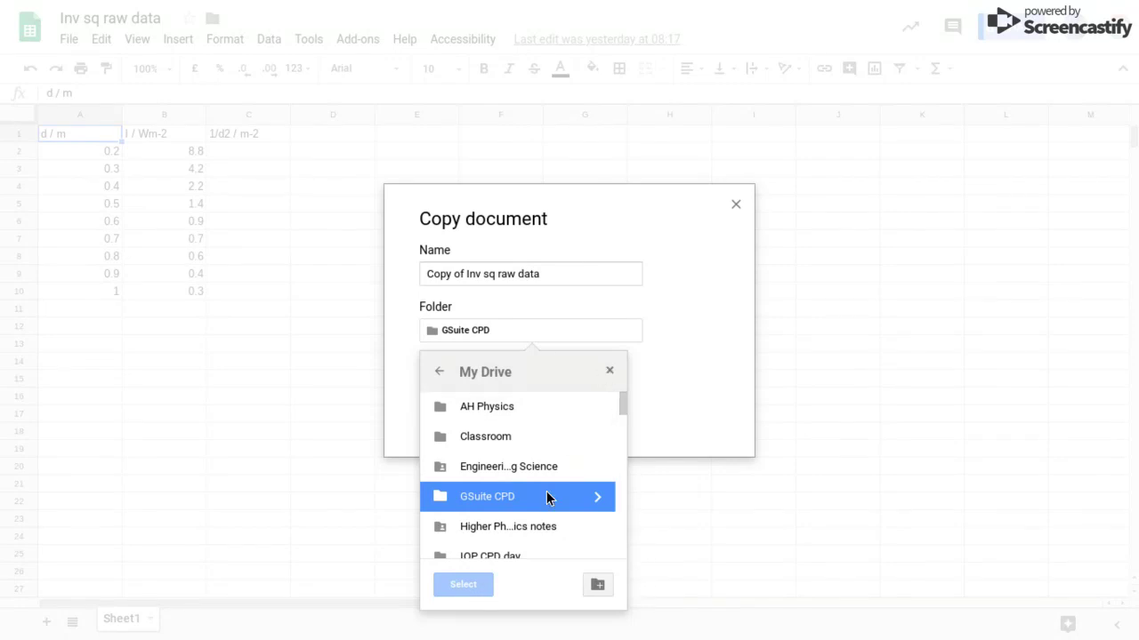
left_click(456, 275)
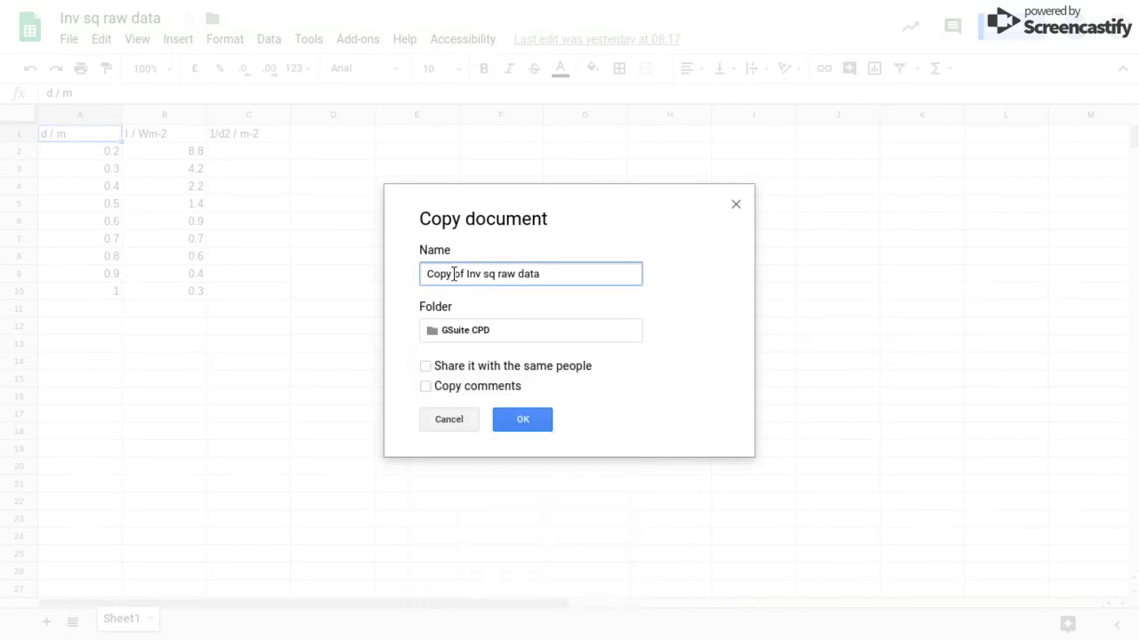
type("2")
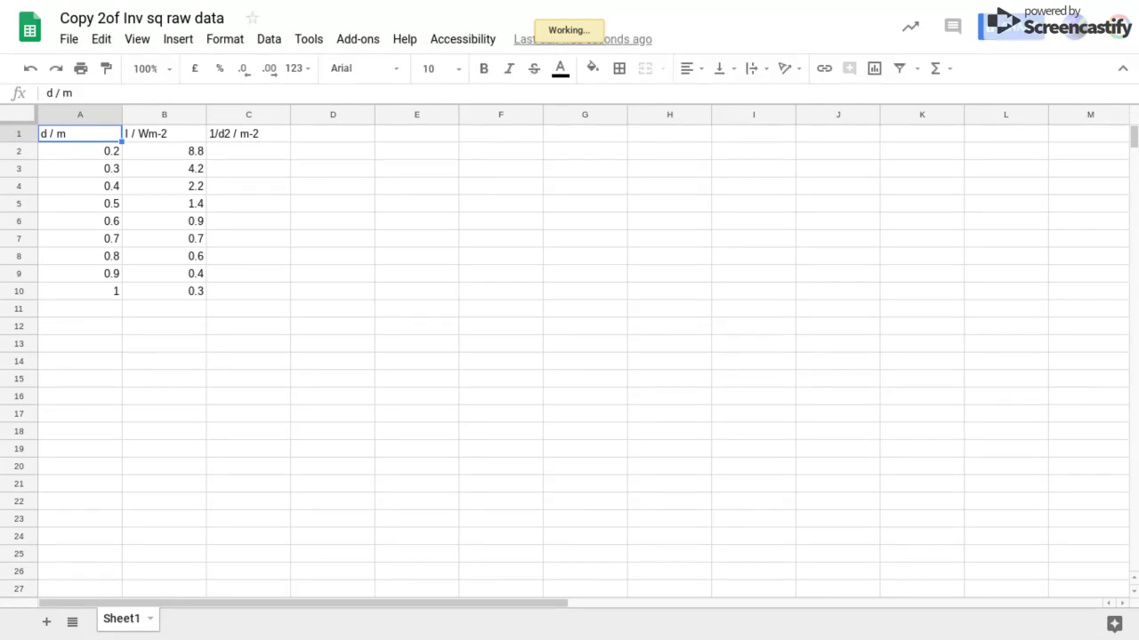
- Apply All borders to the data table cells A1:C10
left_click_drag(95, 133, 238, 290)
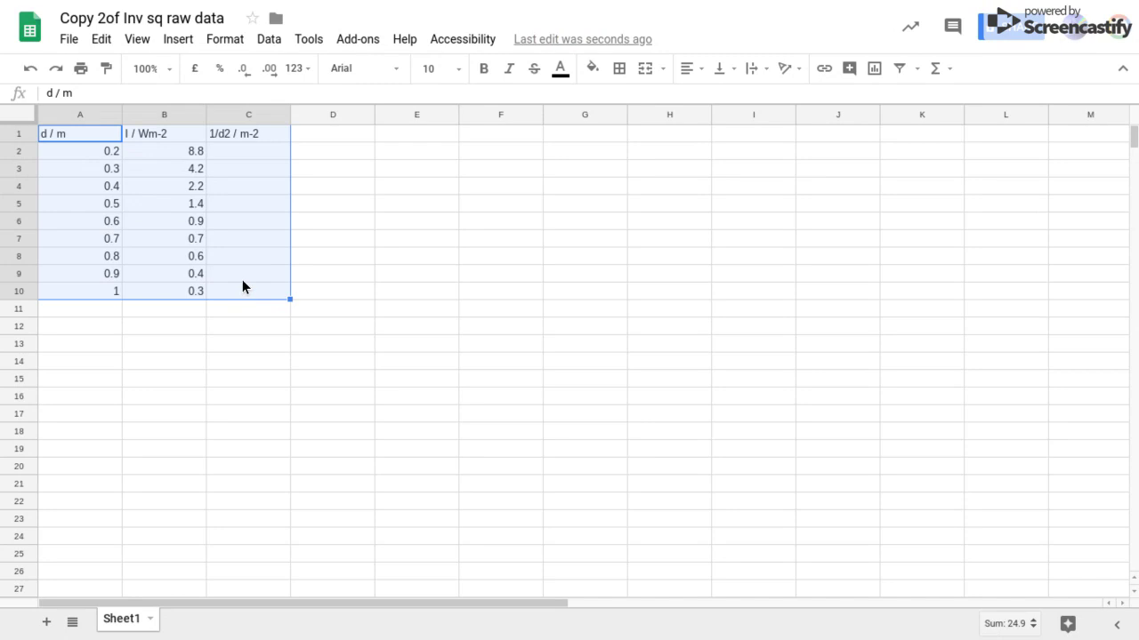
left_click(619, 68)
left_click(624, 104)
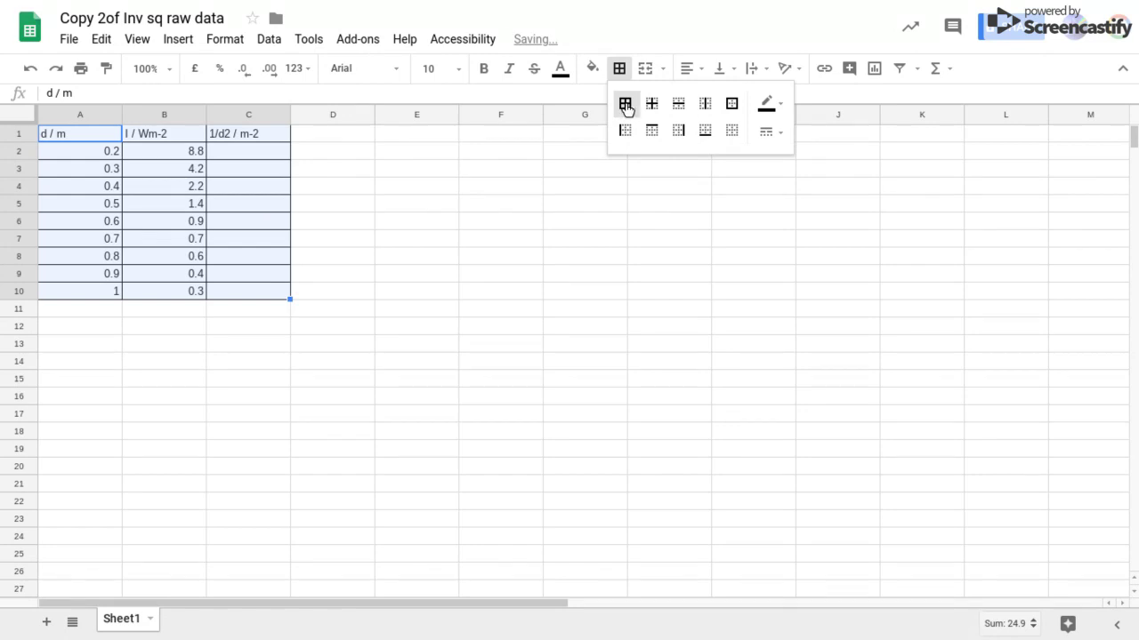
left_click(263, 153)
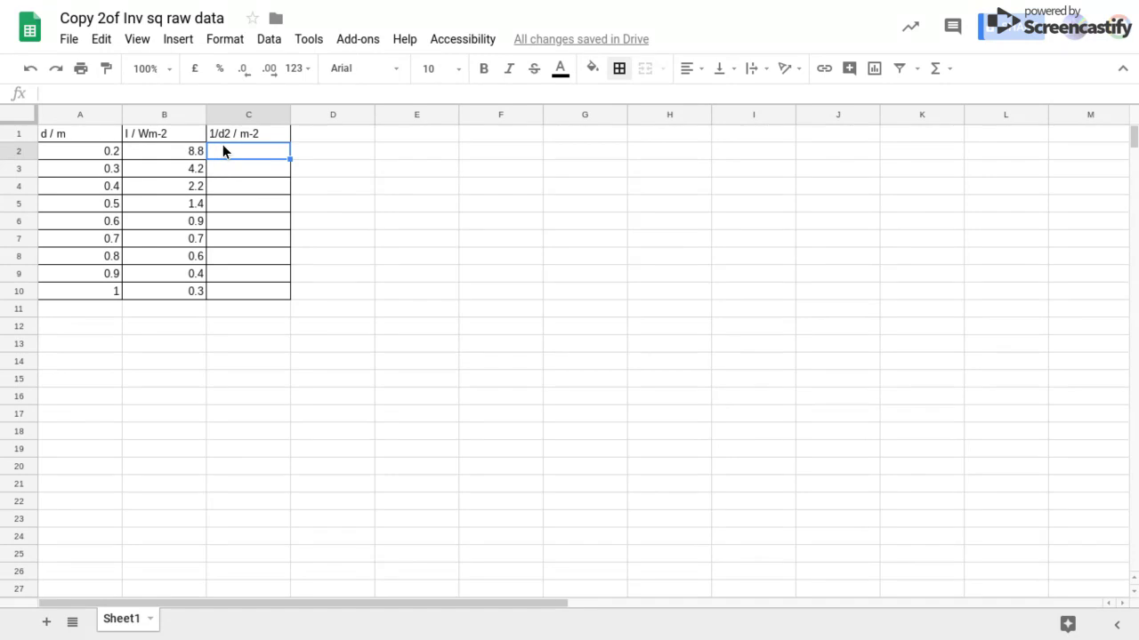
- Enter =1/(A2*A2) in C2 and =1/(A3*A3) in C3
type("=")
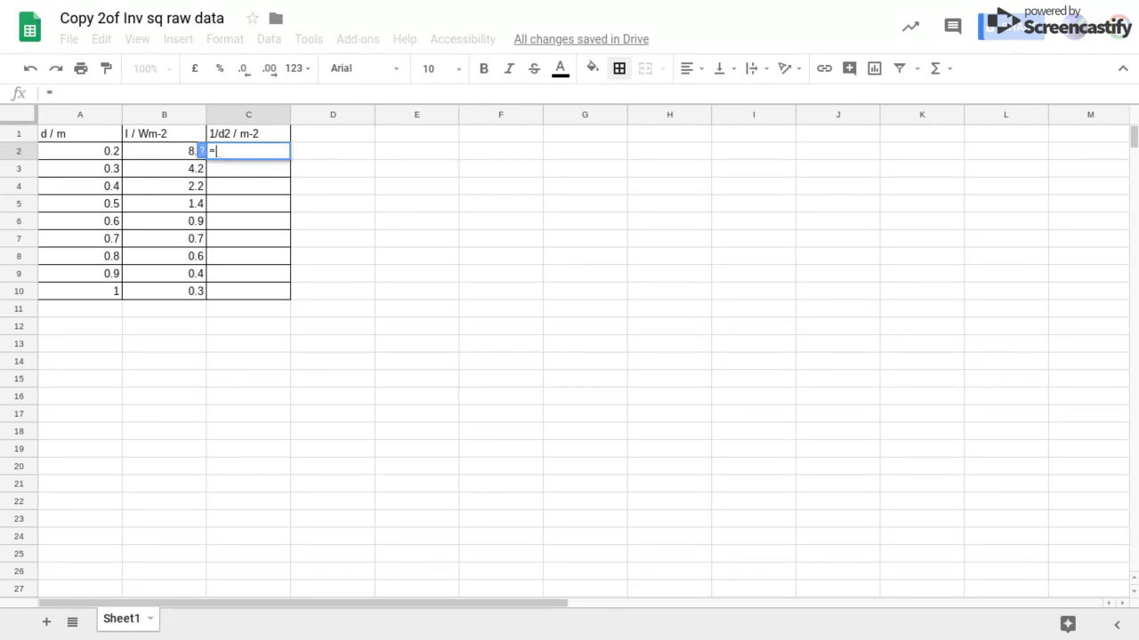
type("1/(A2")
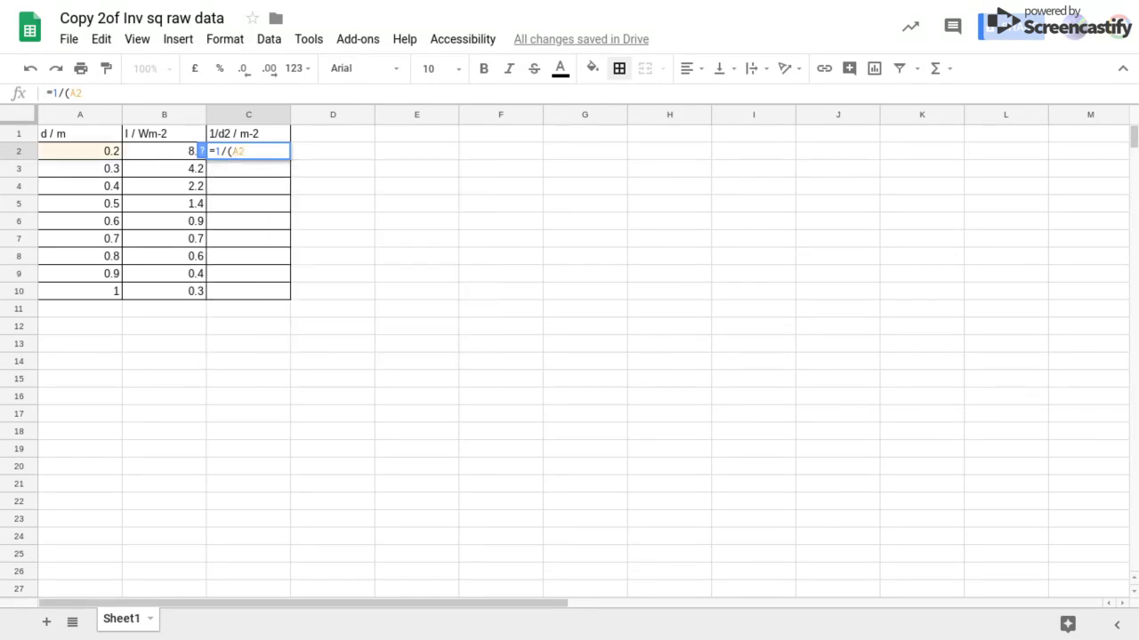
type("*A")
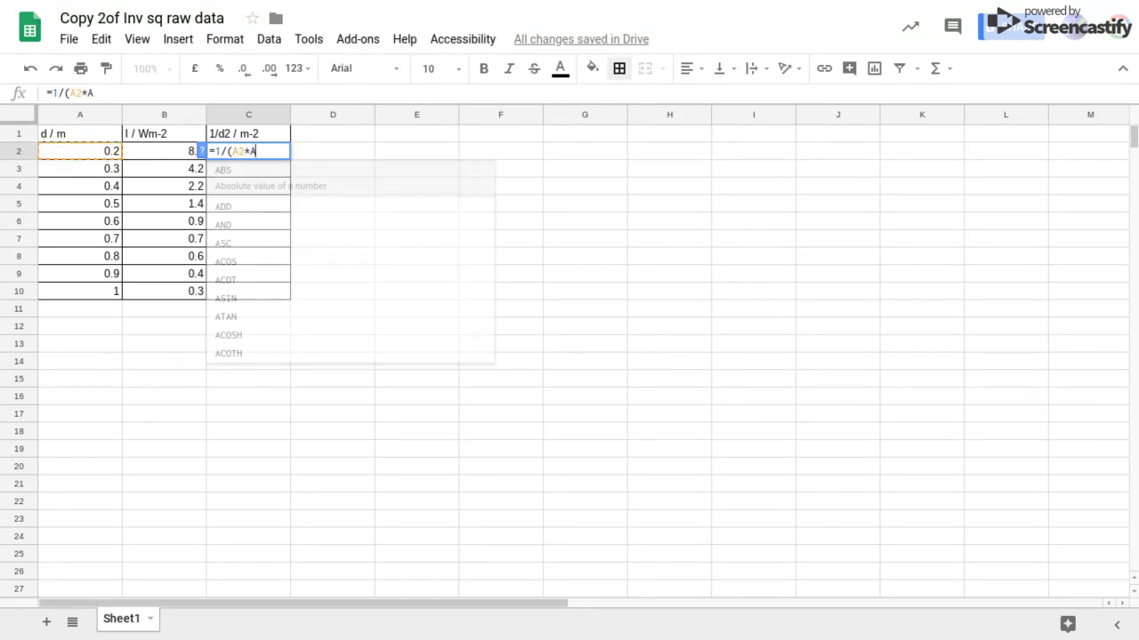
type("2)")
key("Return")
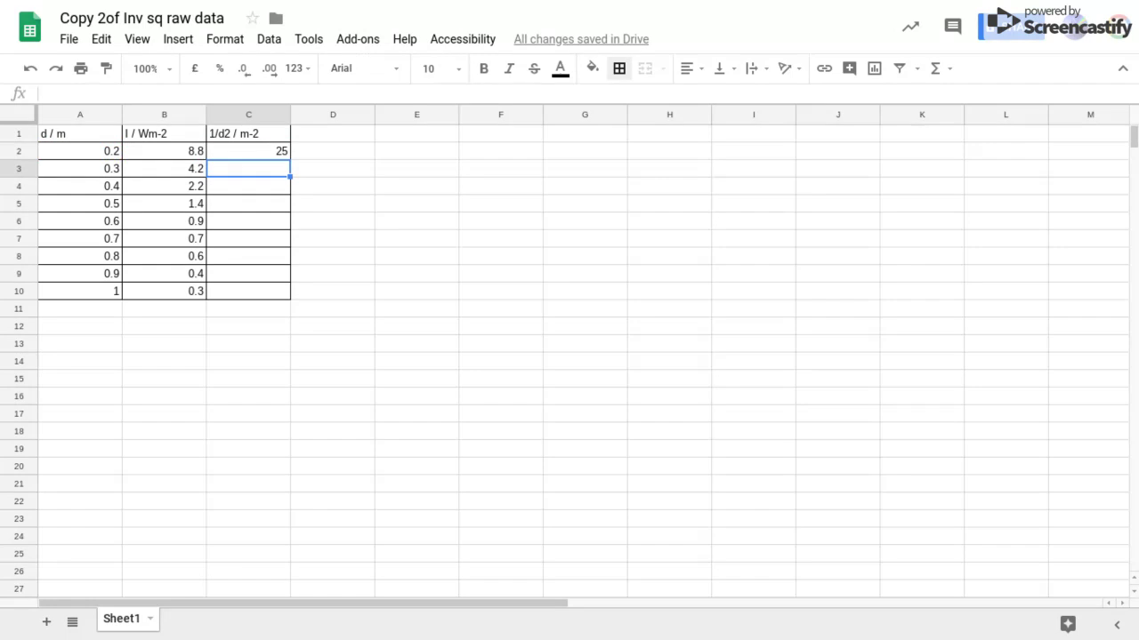
type("=1/(")
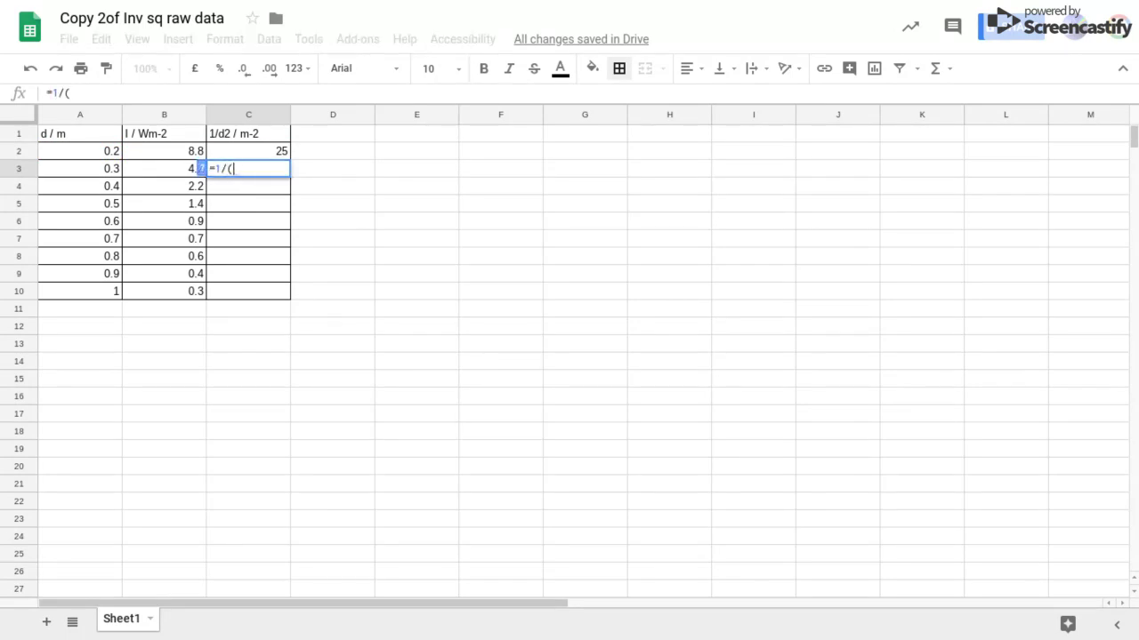
left_click(91, 170)
type("*")
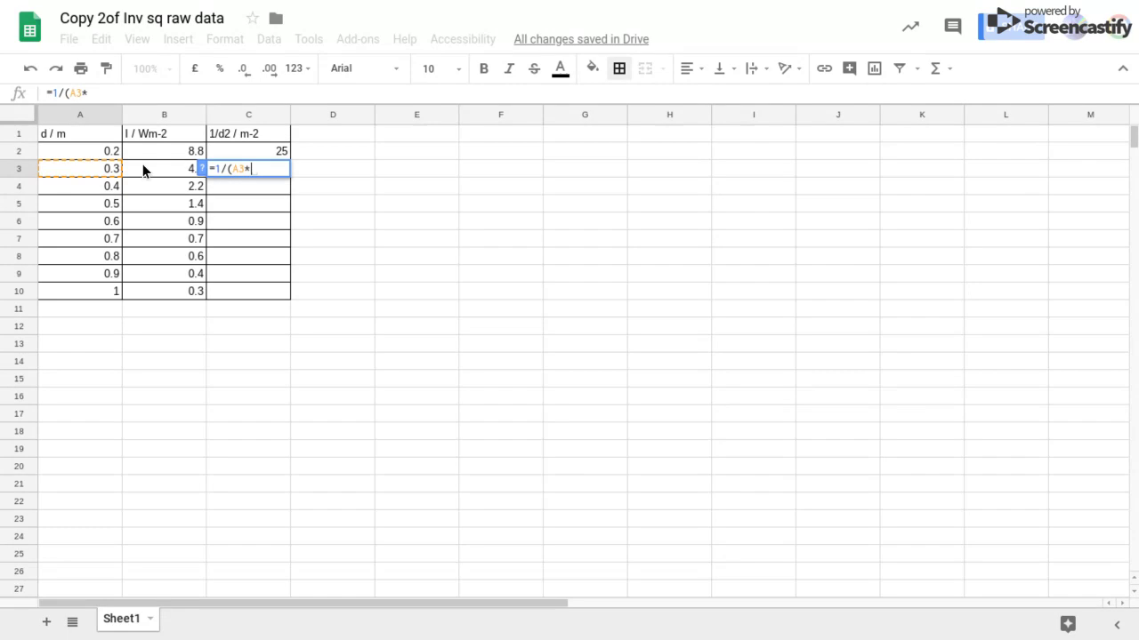
left_click(81, 162)
type(")")
key("Return")
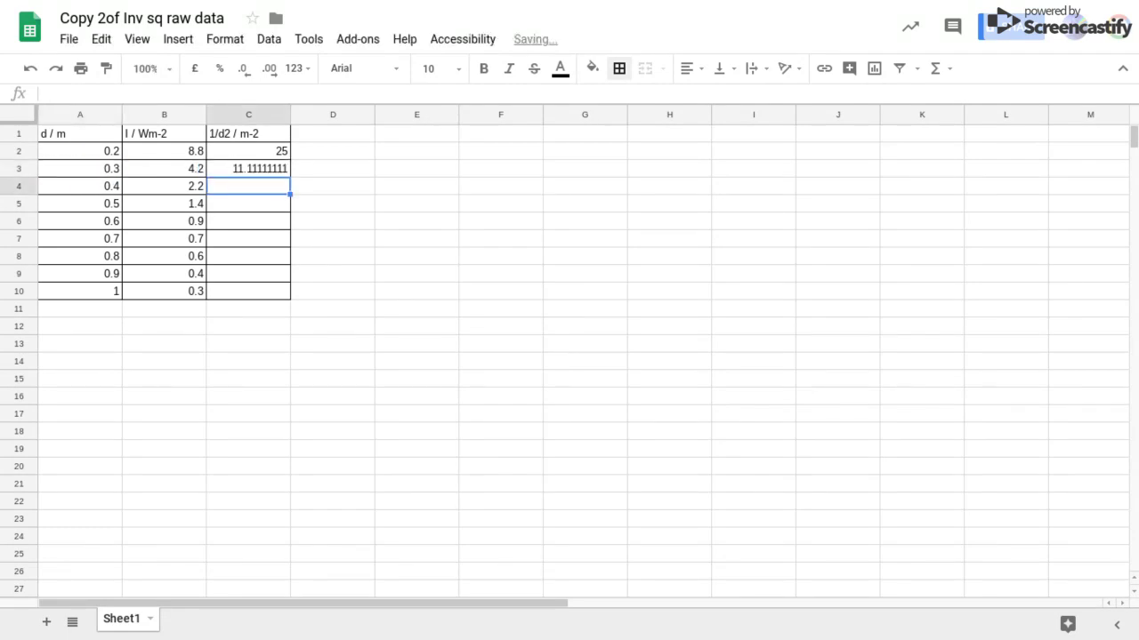
- Fill the C3 formula down to C10, giving 1/d² values from 25 to 1
left_click(273, 167)
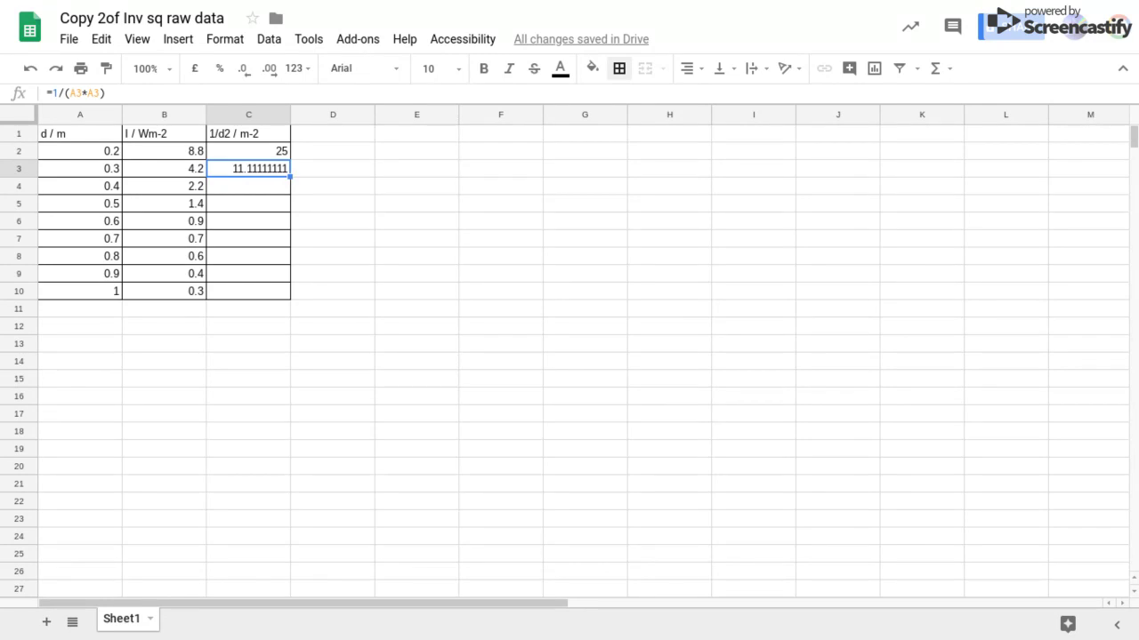
left_click_drag(290, 176, 293, 294)
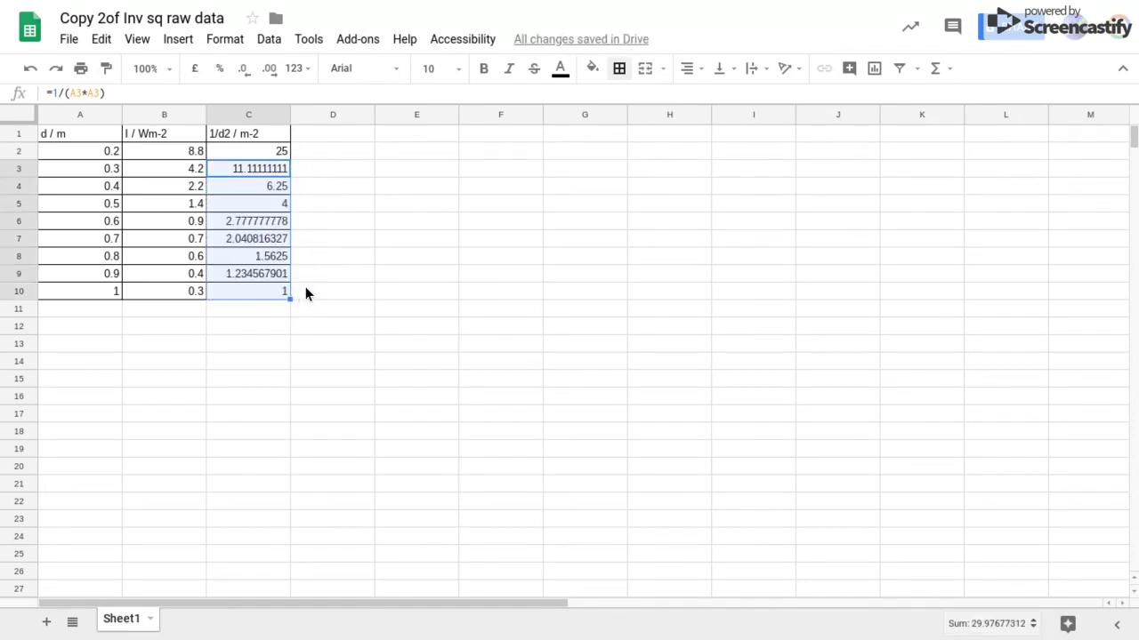
left_click(267, 201)
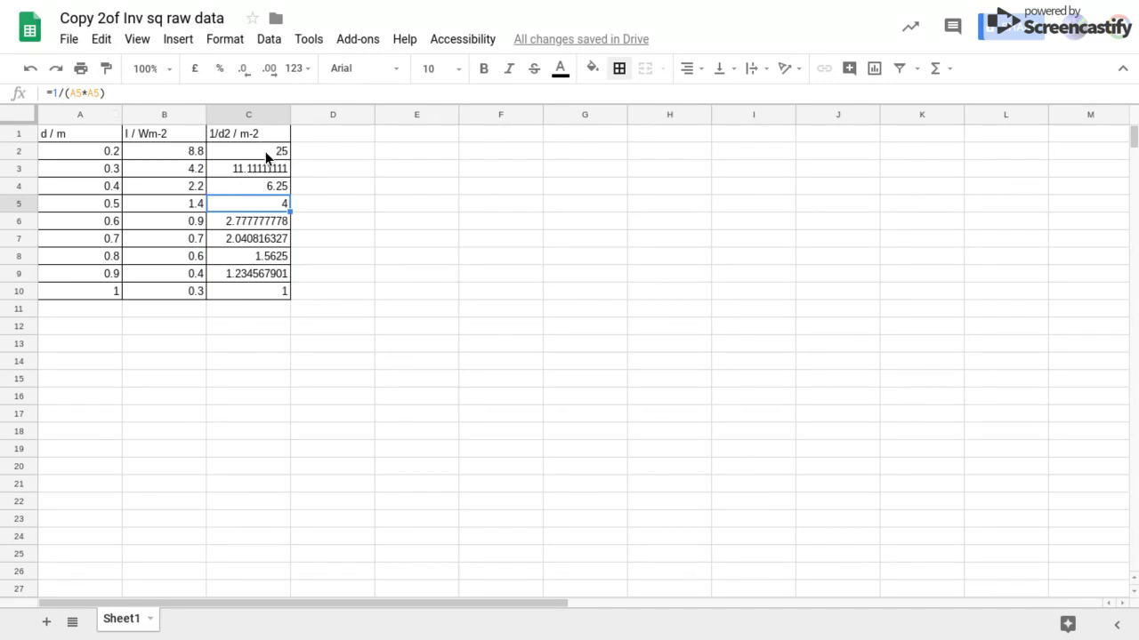
left_click_drag(265, 151, 273, 288)
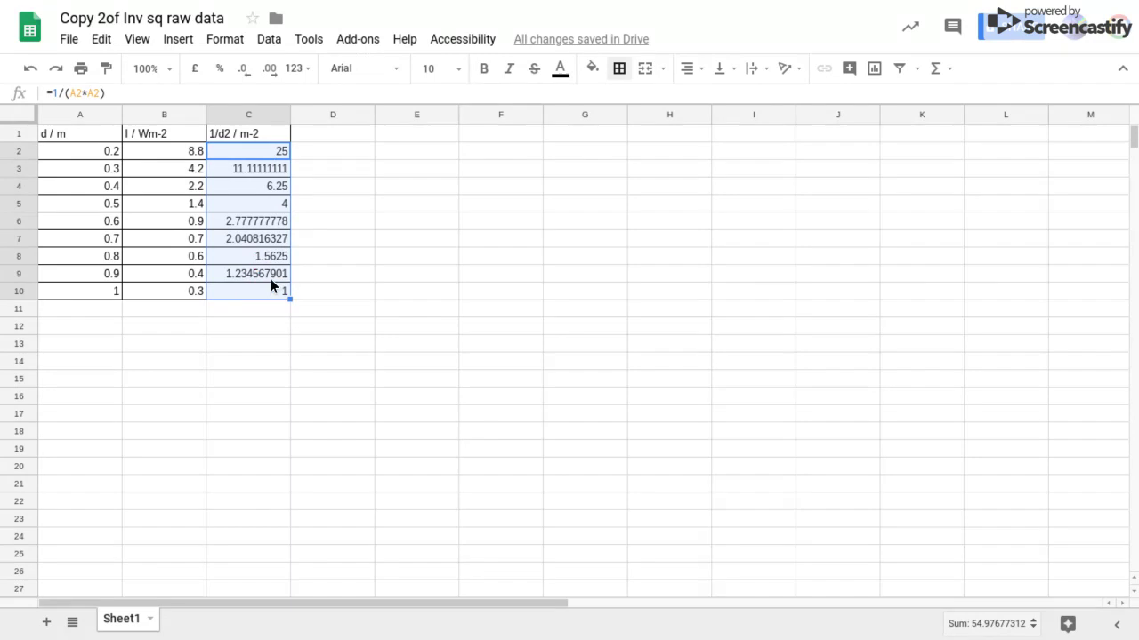
- Show the 1/d² values in C2:C10 to two decimal places
left_click(245, 71)
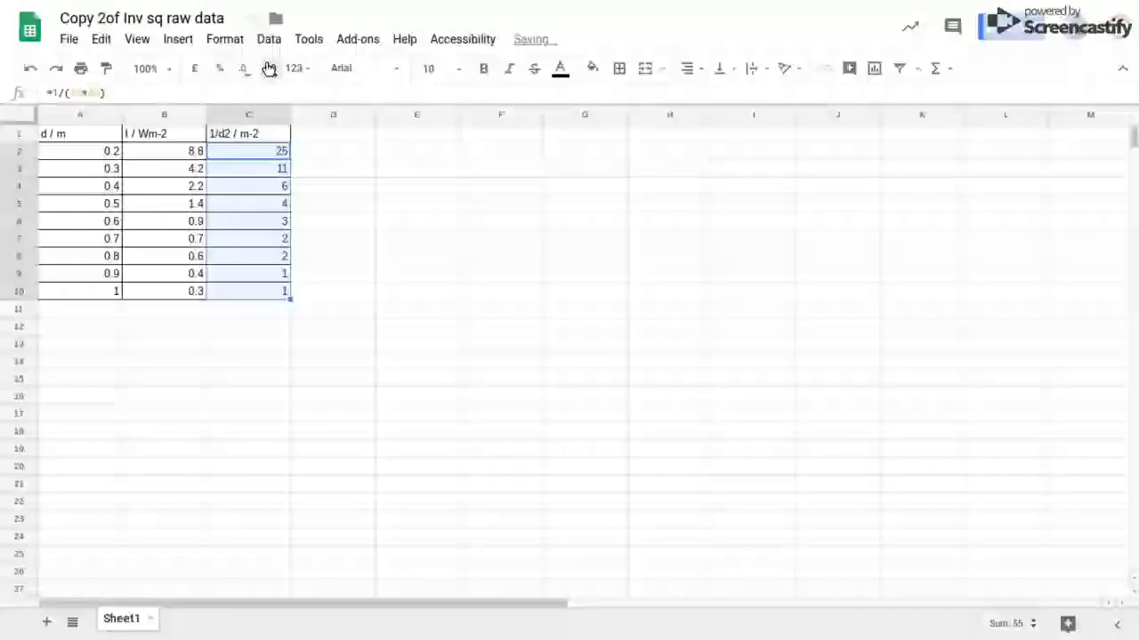
left_click(269, 71)
left_click(269, 71)
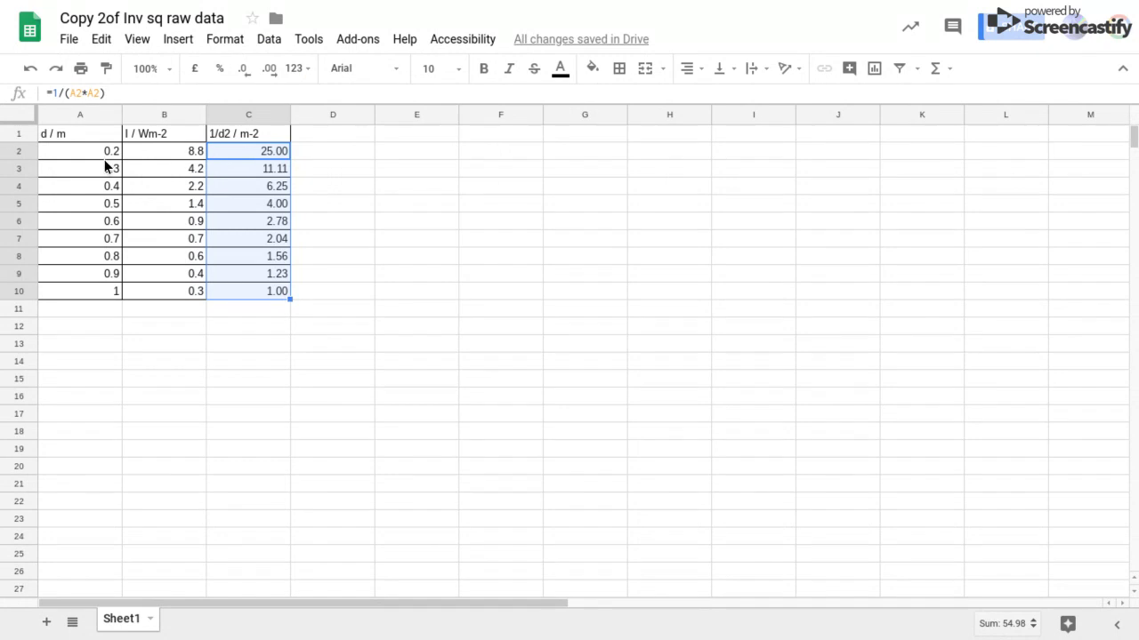
- Show the distances in A2:A10 to three decimal places
left_click_drag(98, 148, 98, 291)
left_click(269, 68)
left_click(269, 68)
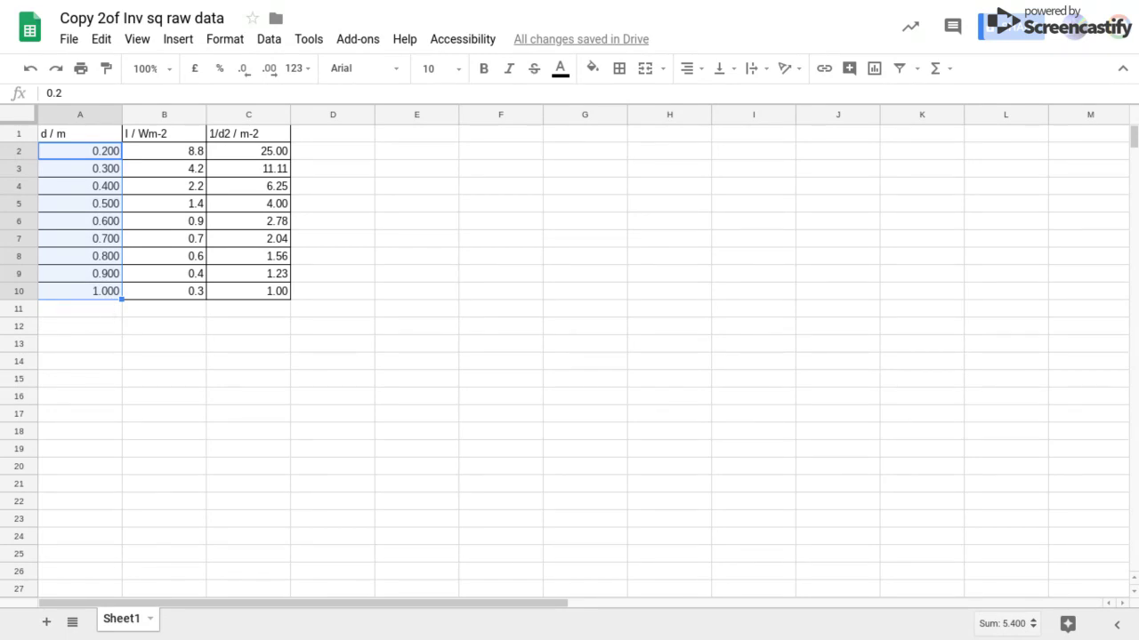
left_click(171, 324)
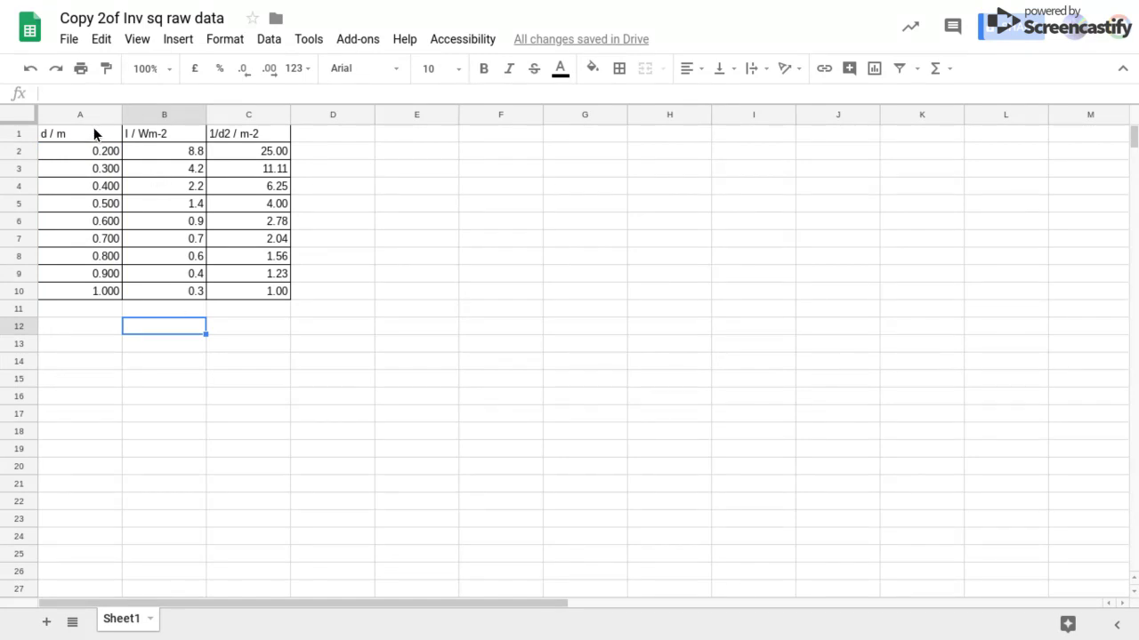
- Insert a chart from A1:B10 plotting I / Wm-2 against d / m
left_click_drag(92, 133, 164, 298)
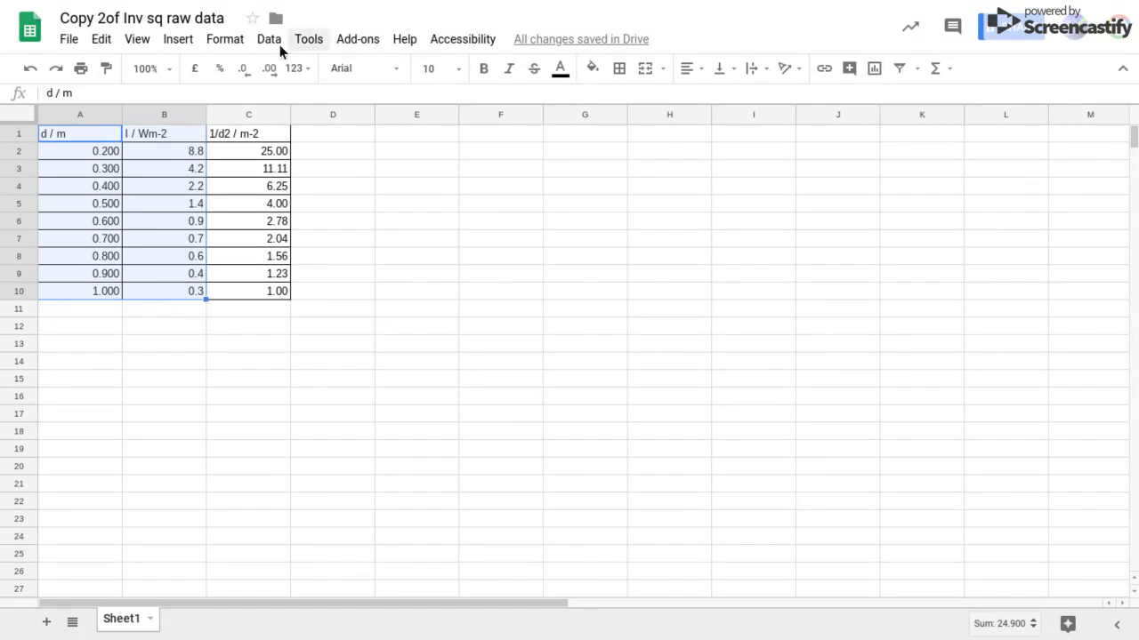
left_click(185, 42)
left_click(200, 234)
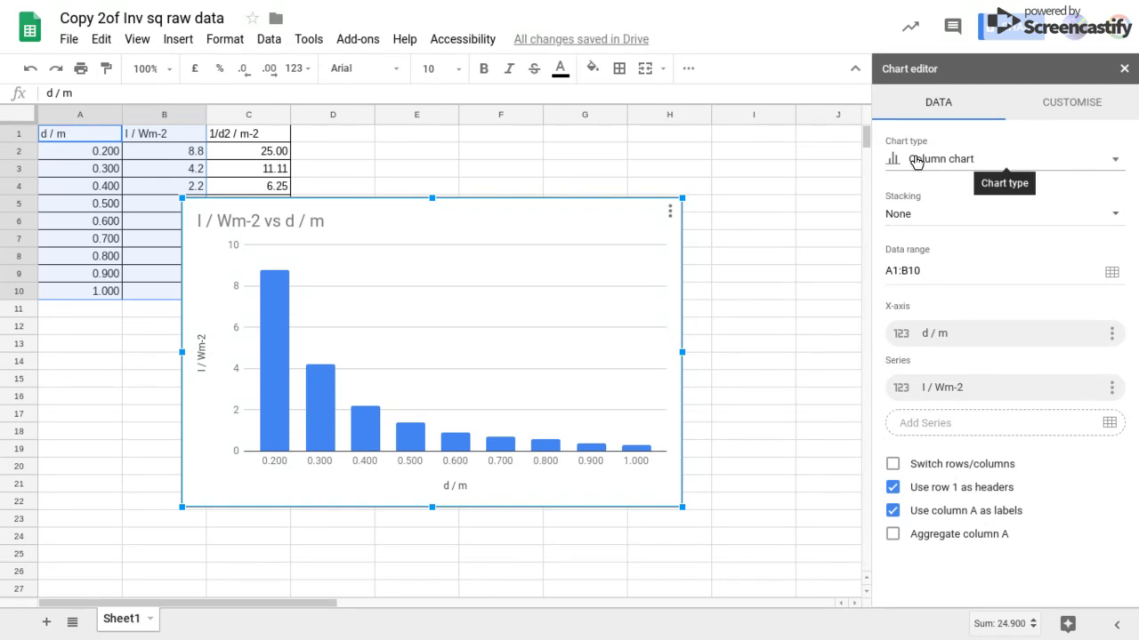
left_click(915, 161)
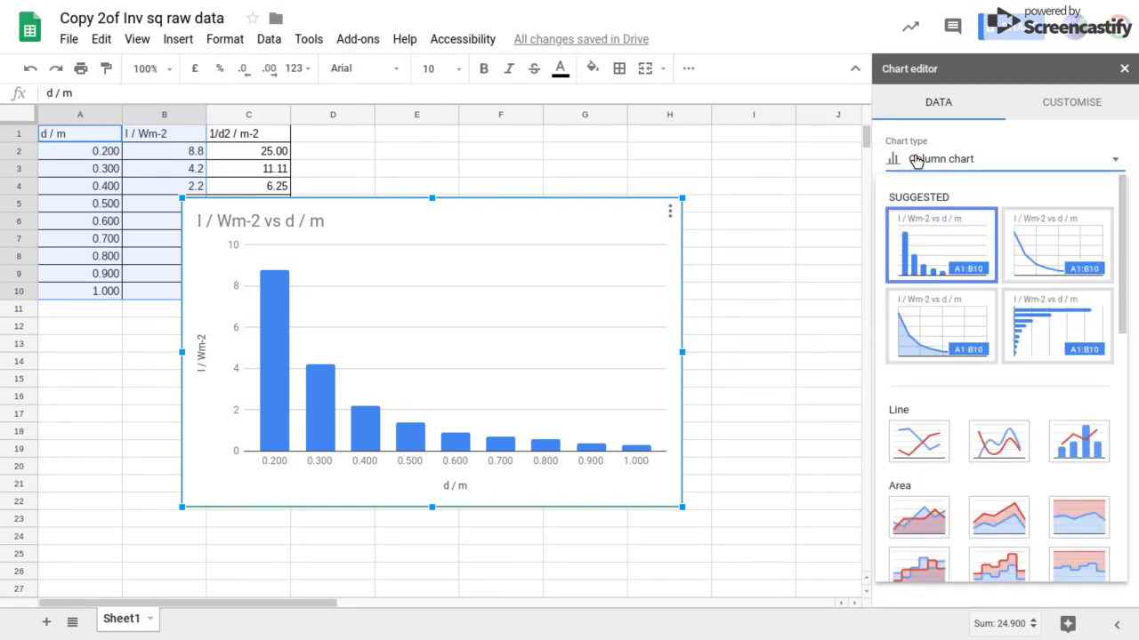
- Make the chart a Scatter chart and move it right, clear of column C
scroll(956, 403, "down", 4)
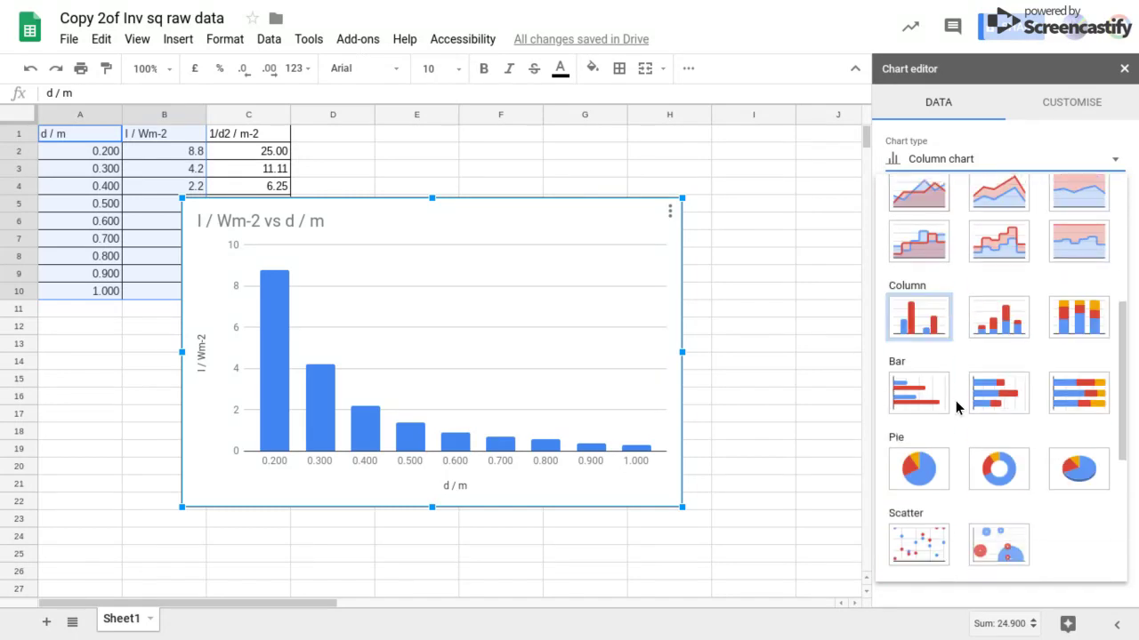
scroll(957, 406, "down", 1)
left_click(920, 485)
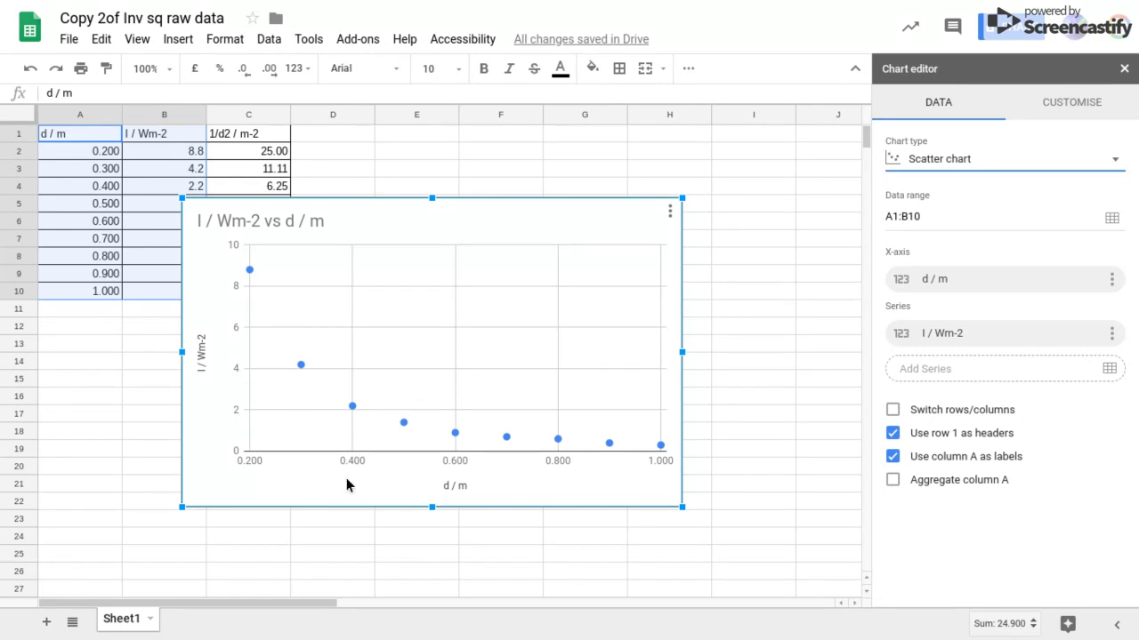
left_click_drag(392, 213, 525, 210)
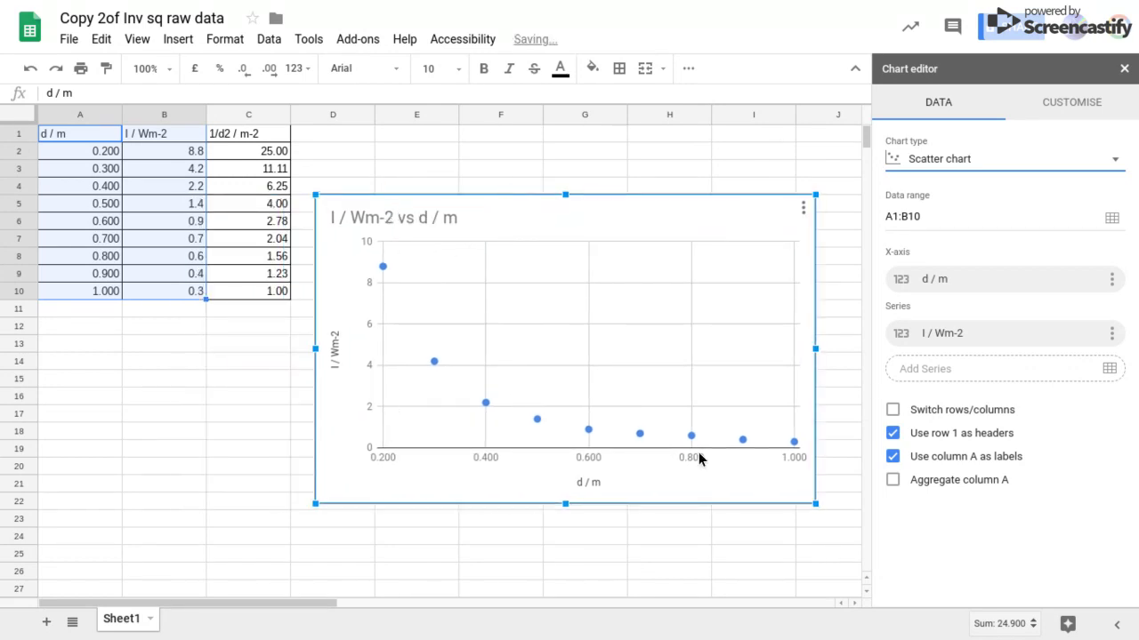
left_click(984, 281)
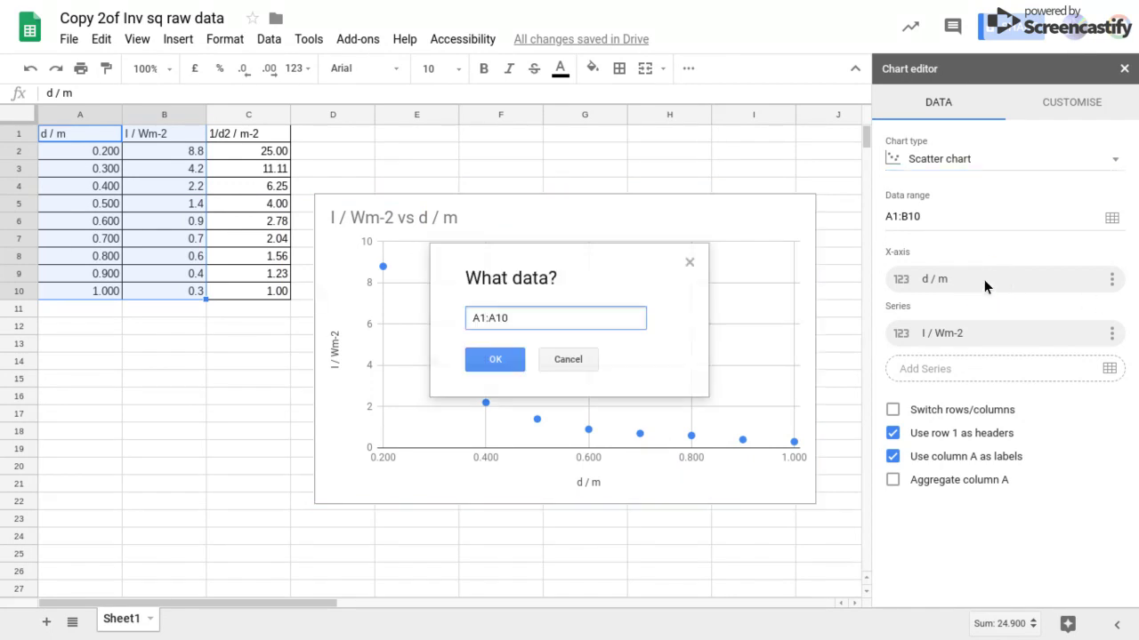
- Change the X-axis range from A1:A10 to C1:C10 to plot against 1/d2
left_click(479, 318)
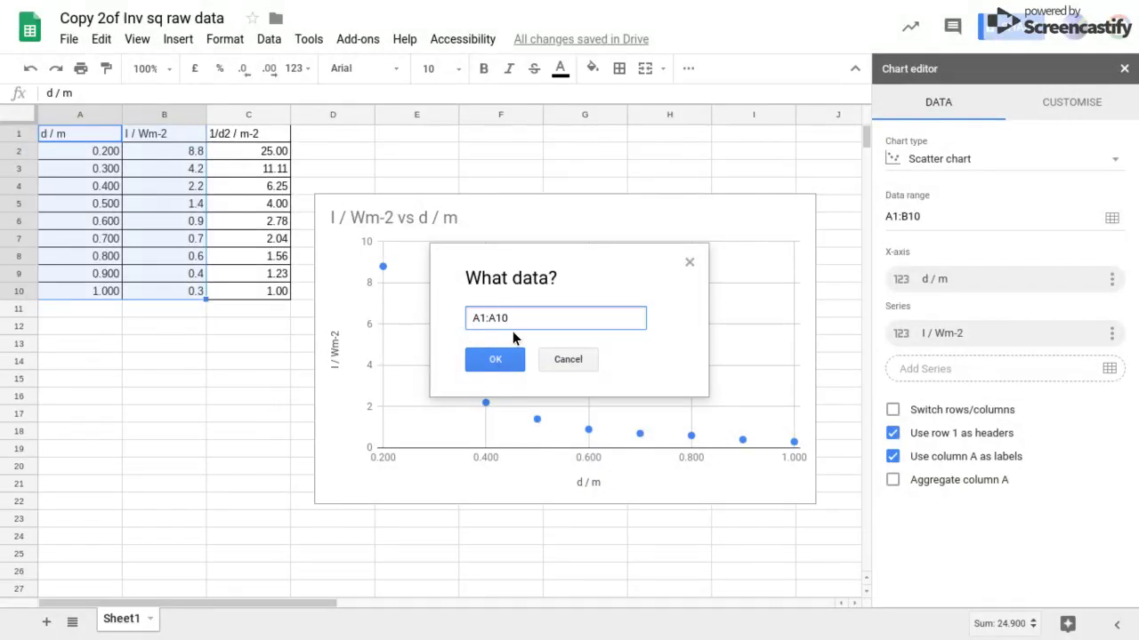
key("BackSpace")
type("C")
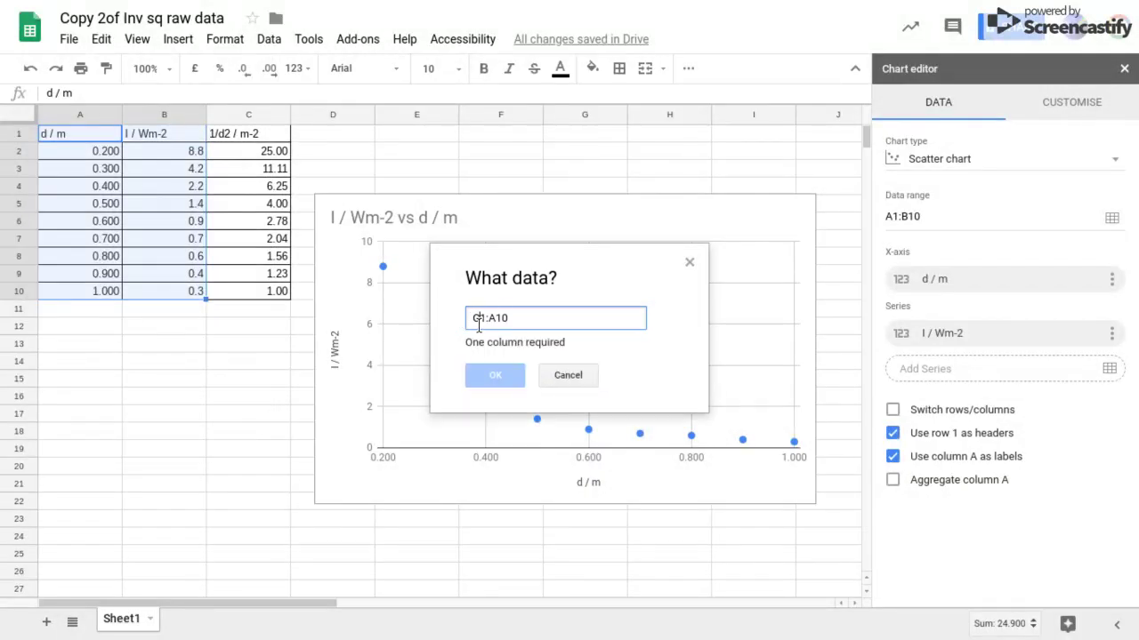
left_click(497, 318)
key("BackSpace")
type("C")
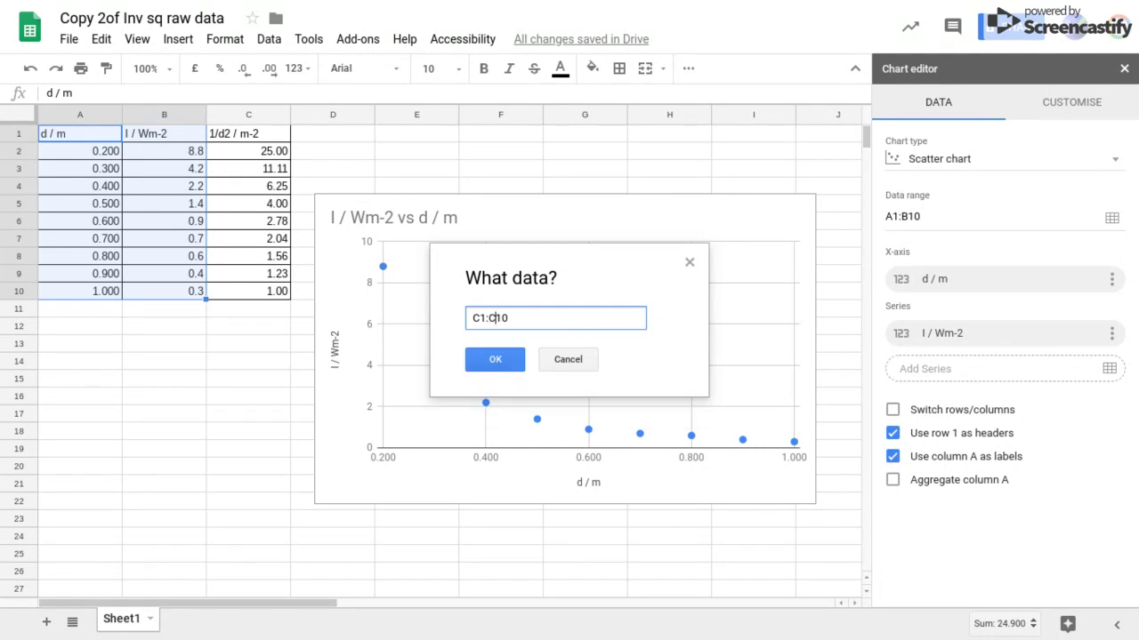
left_click(496, 360)
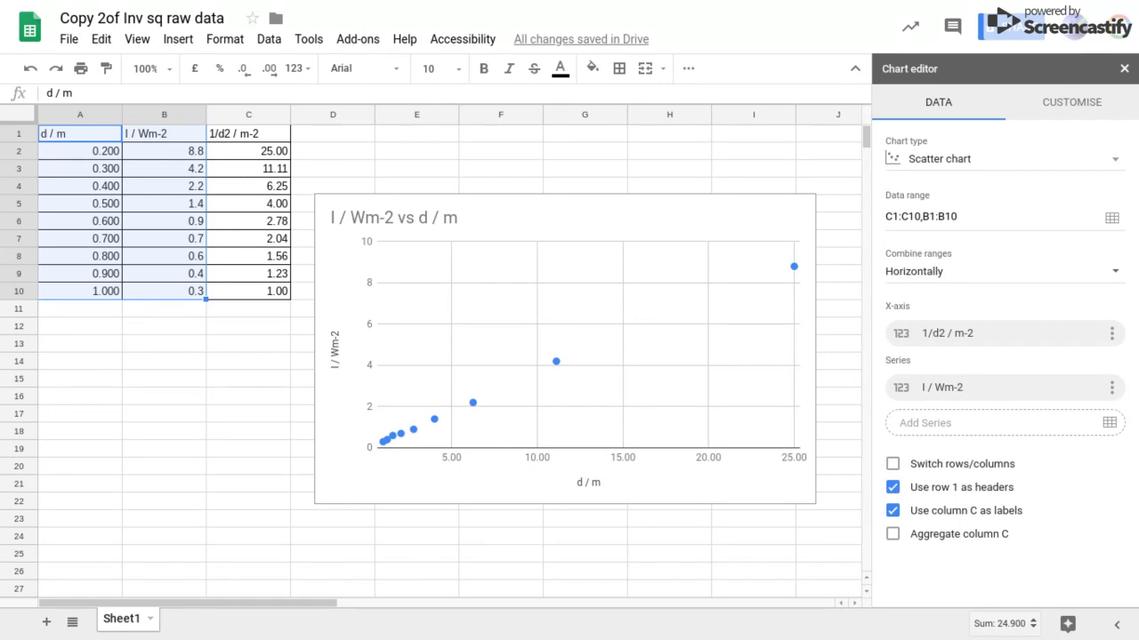
left_click(1074, 105)
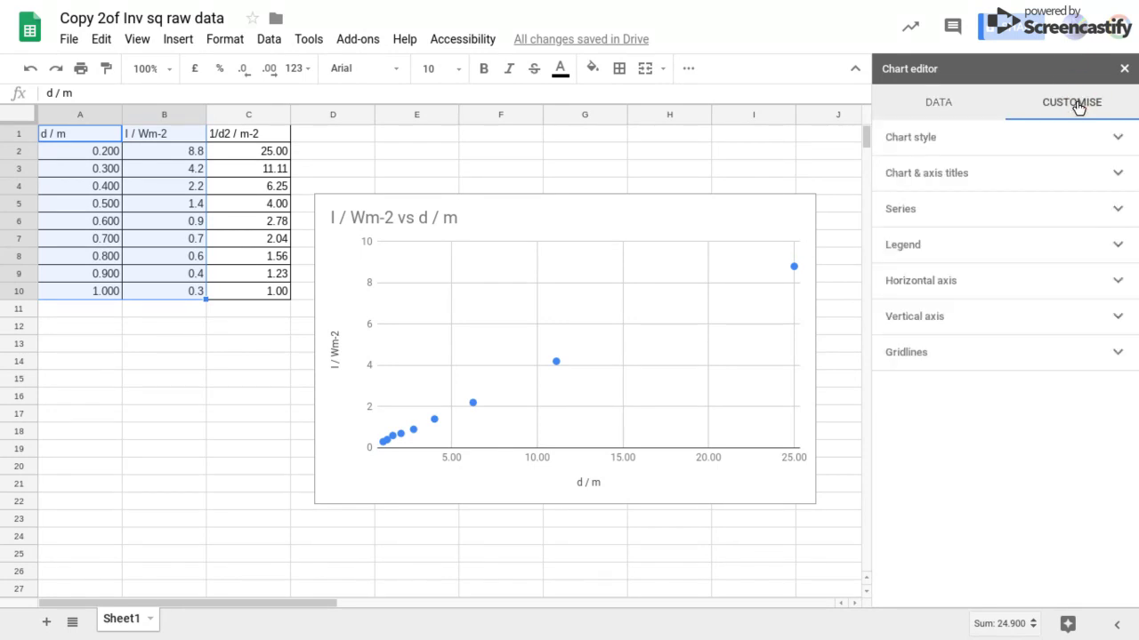
- Change the chart title from 'I / Wm-2 vs d / m' to 'Irradiance / Wm-2 vs d / m'
left_click(1119, 139)
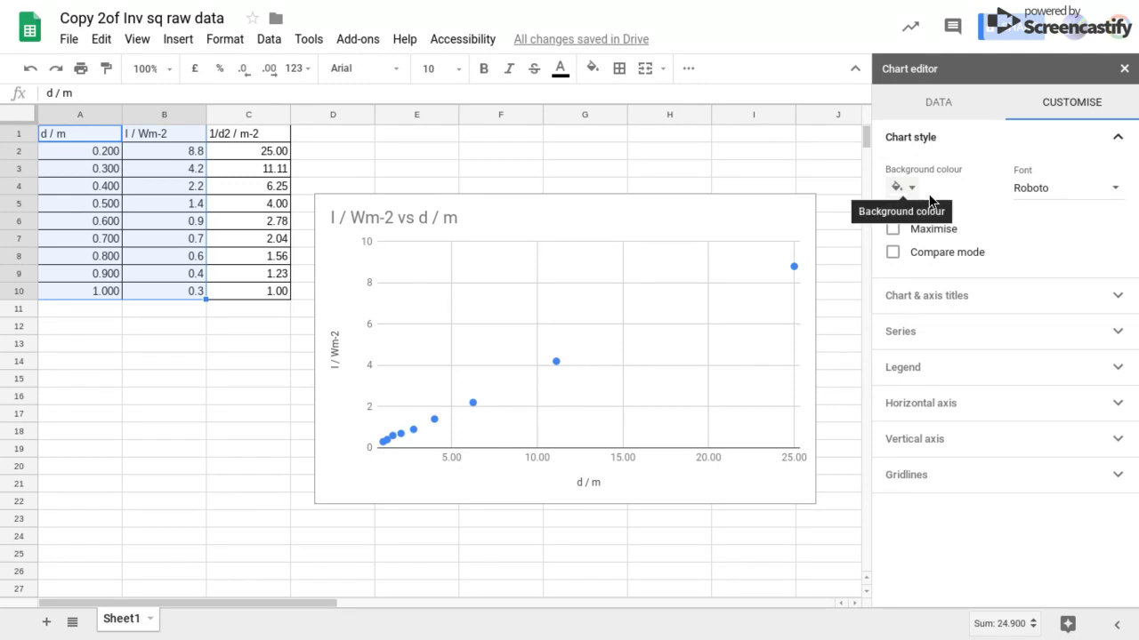
left_click(1119, 298)
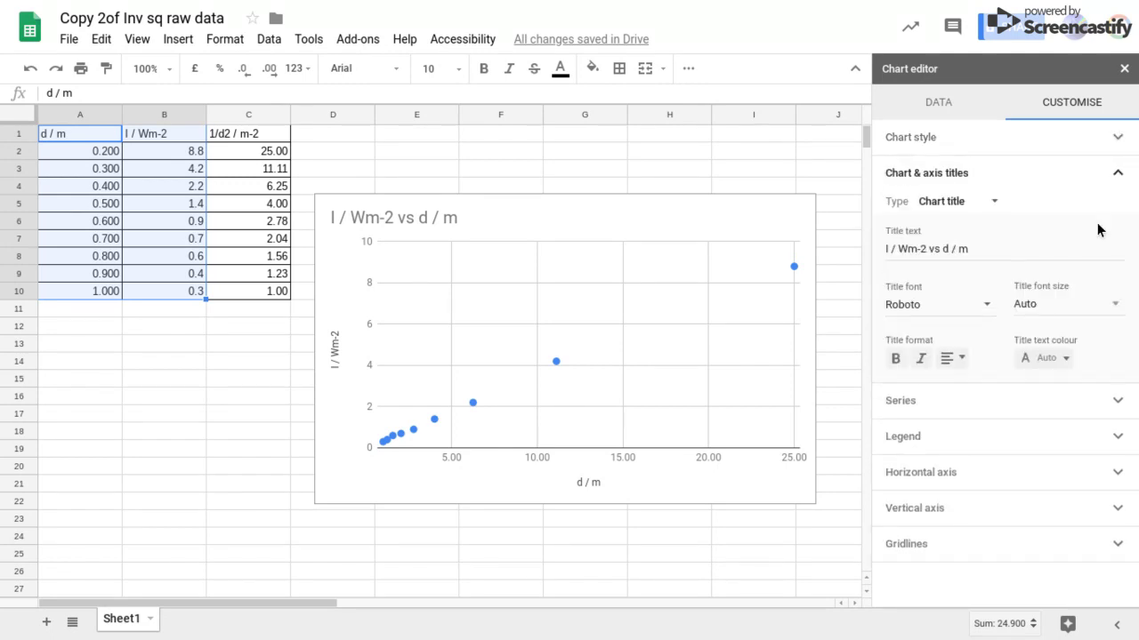
left_click(992, 208)
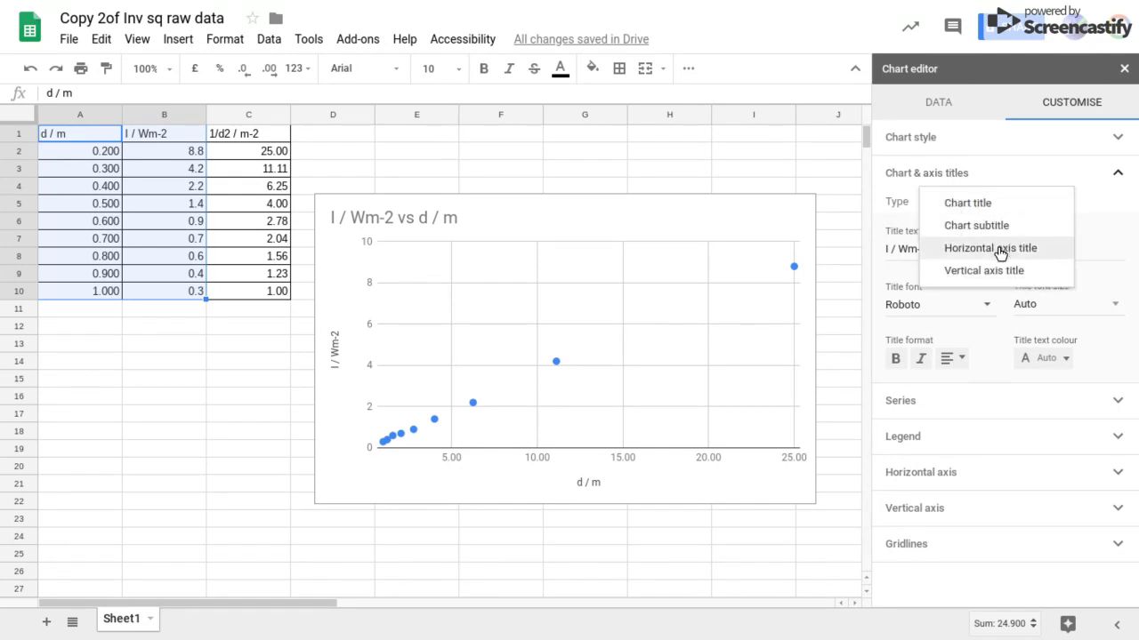
left_click(988, 203)
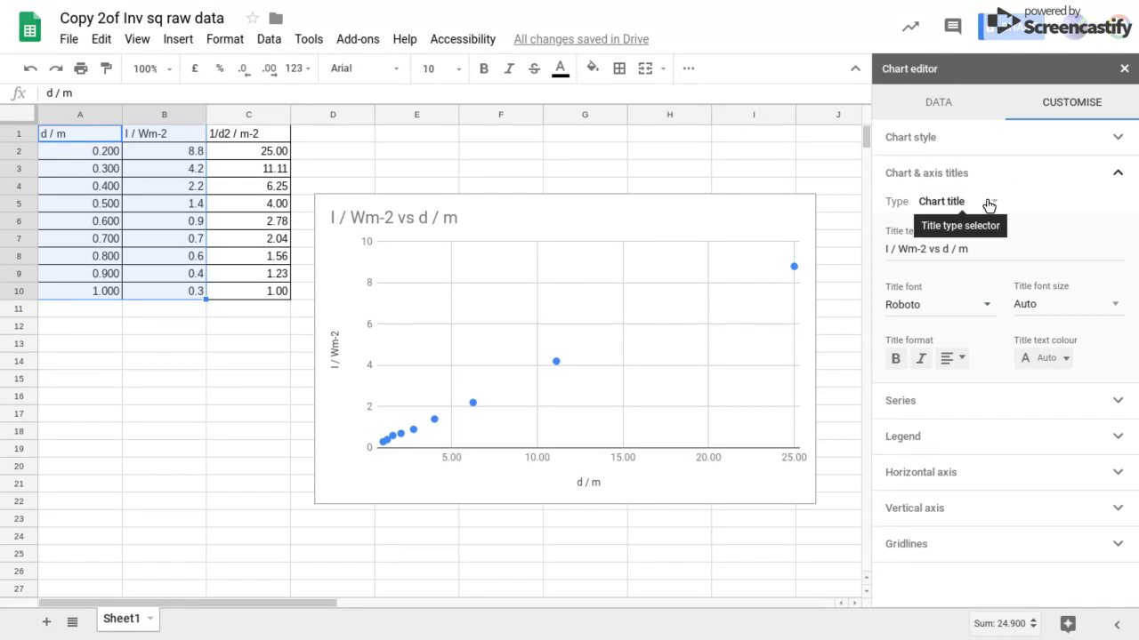
left_click(959, 249)
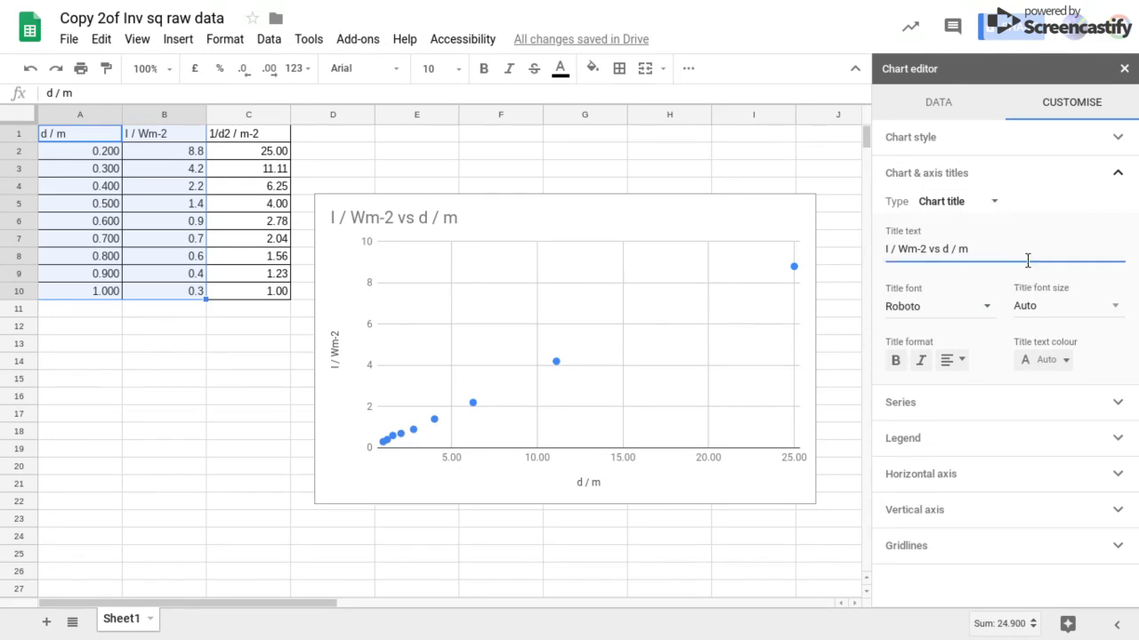
left_click(888, 248)
key("Delete")
type("rra")
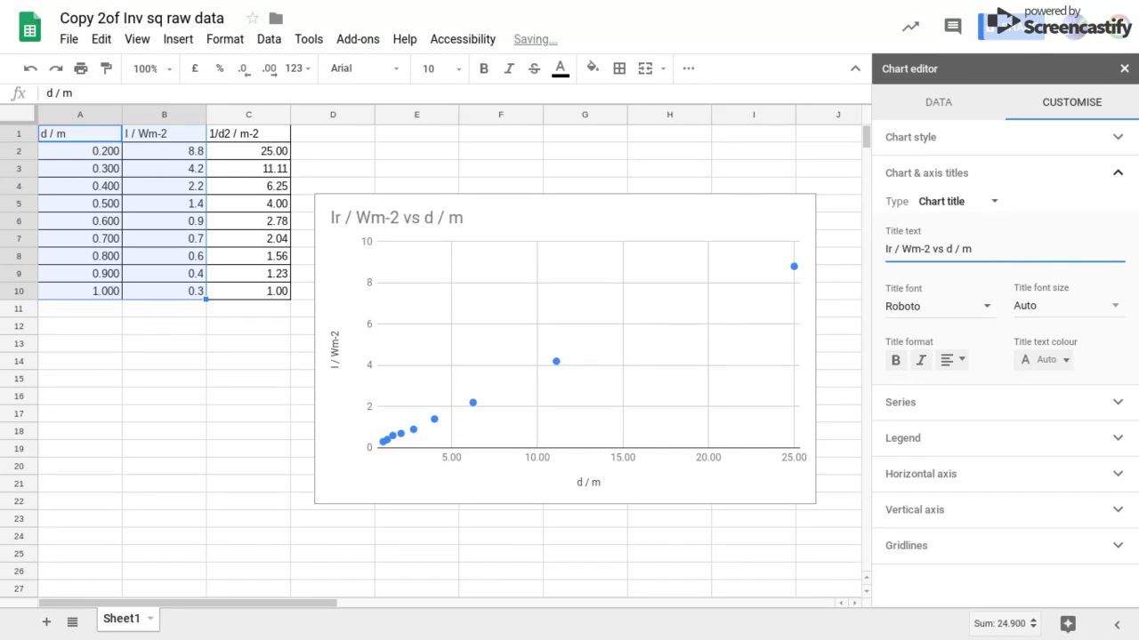
type("diance")
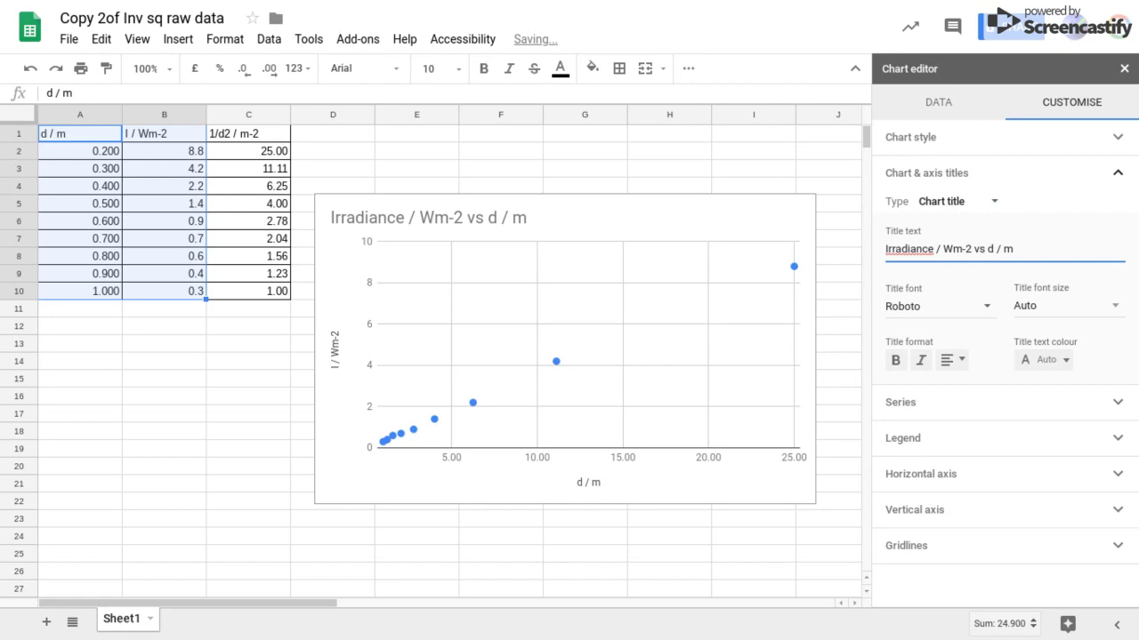
right_click(922, 253)
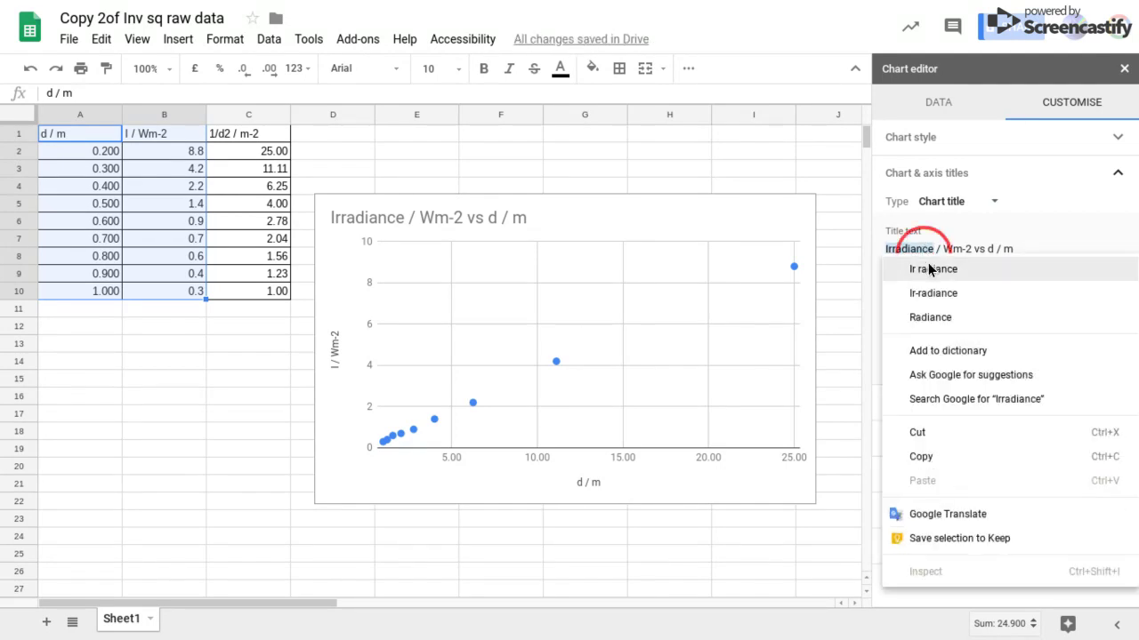
left_click(1035, 248)
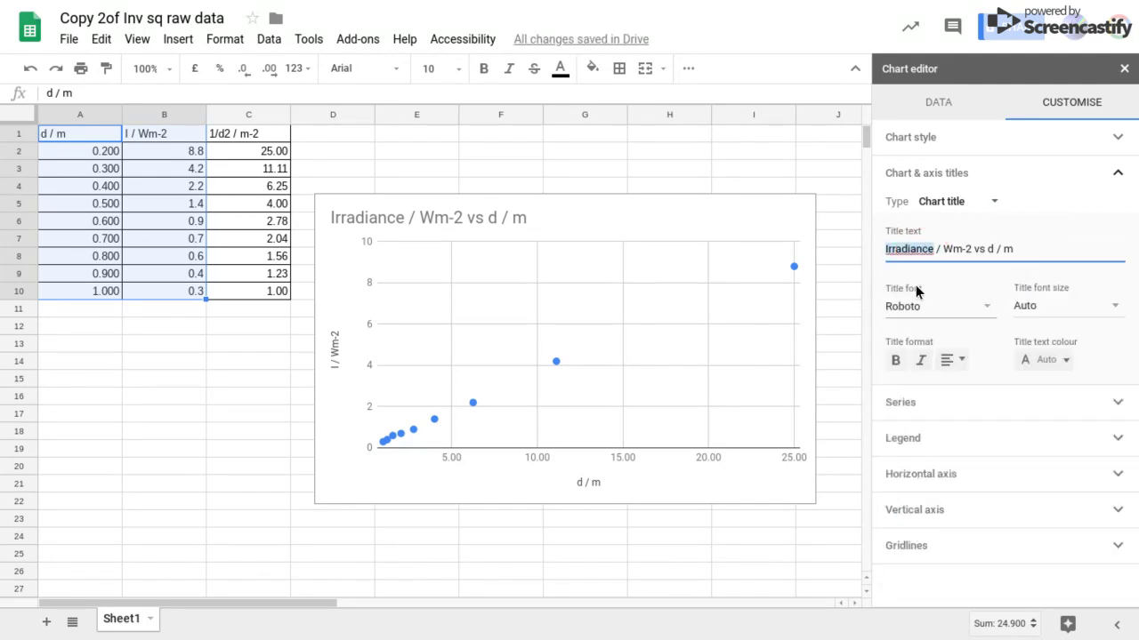
left_click(977, 208)
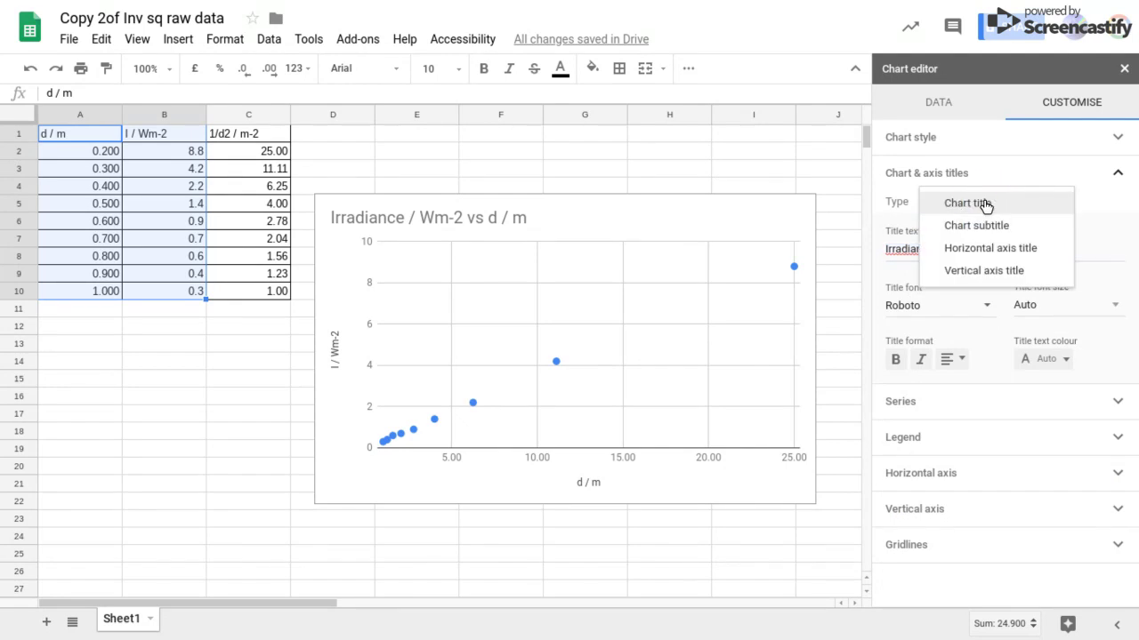
- Replace the horizontal axis title 'd / m' with 'inverse square of distance / m-2'
left_click(983, 250)
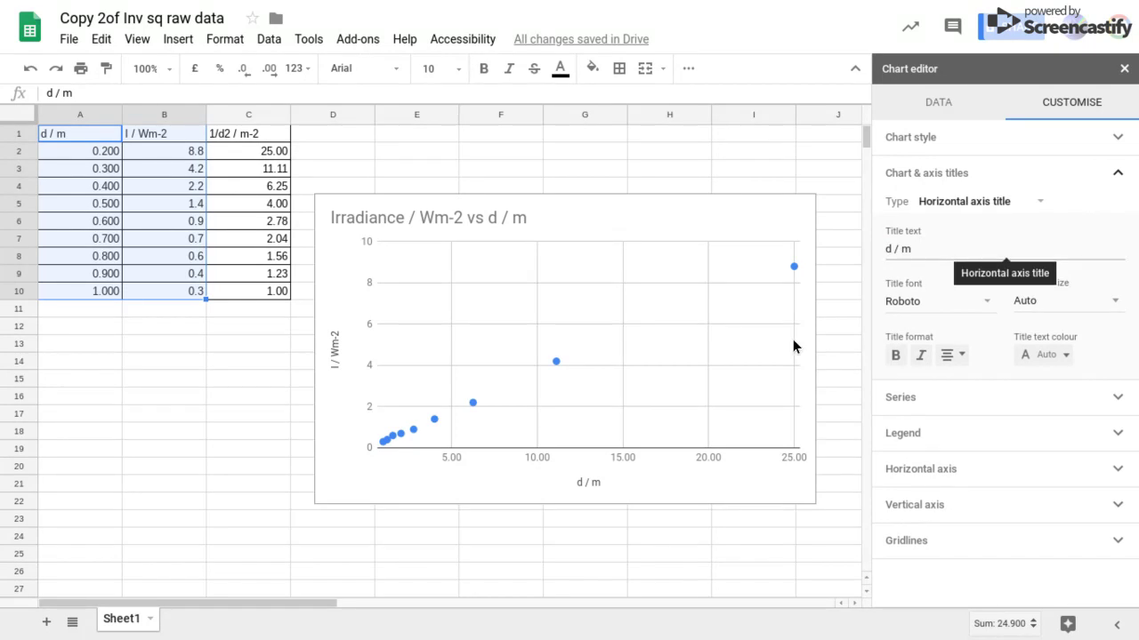
left_click(885, 249)
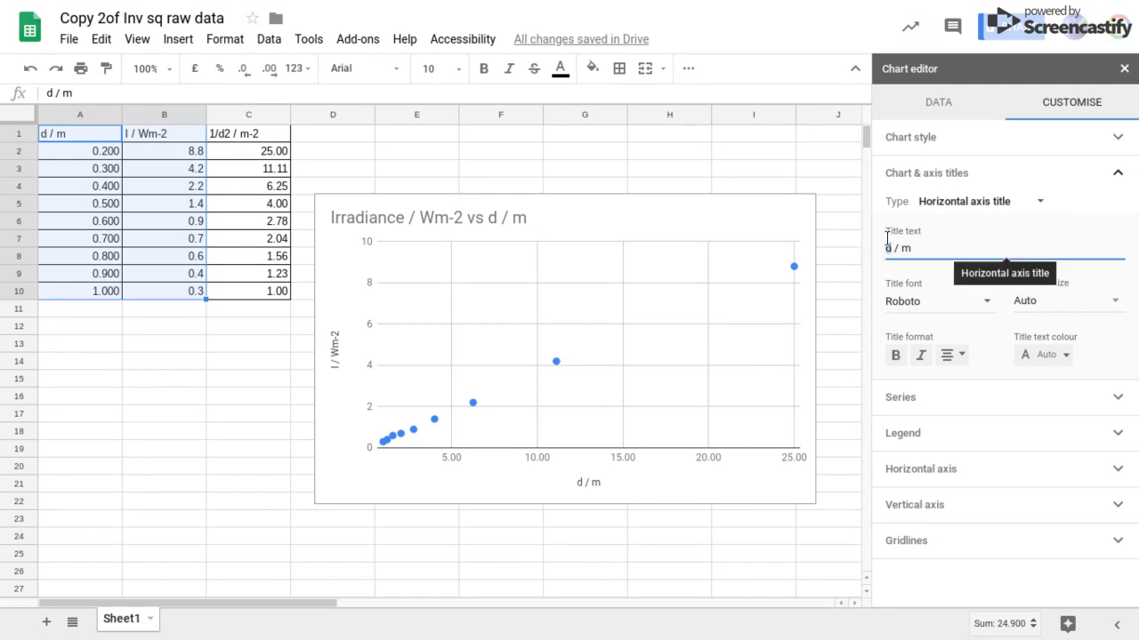
type("inverse ")
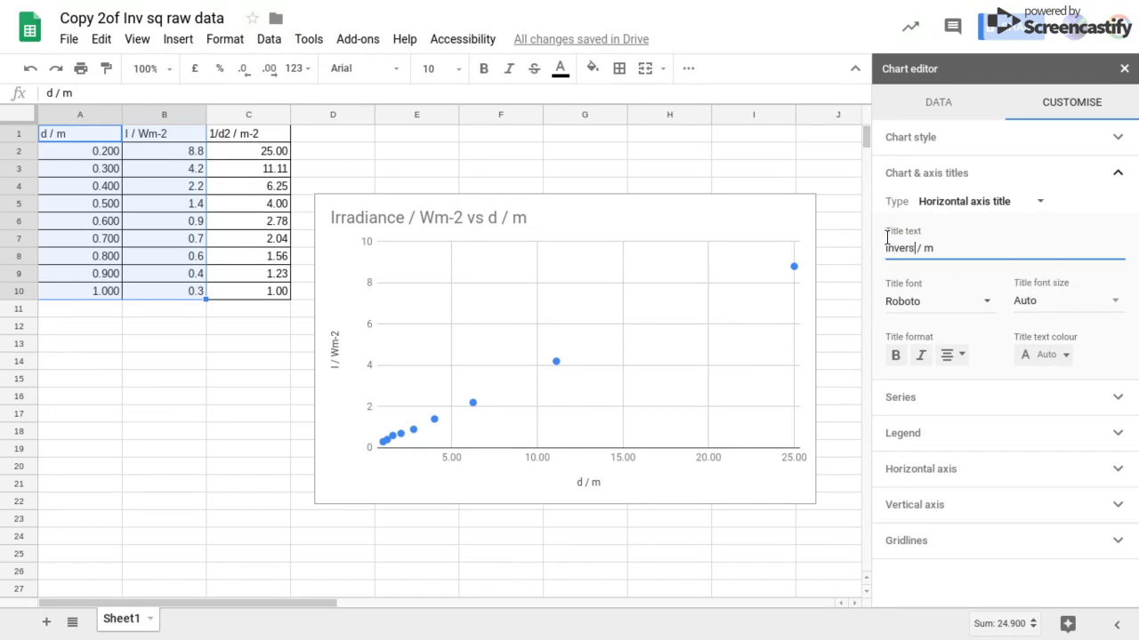
type("square of distance")
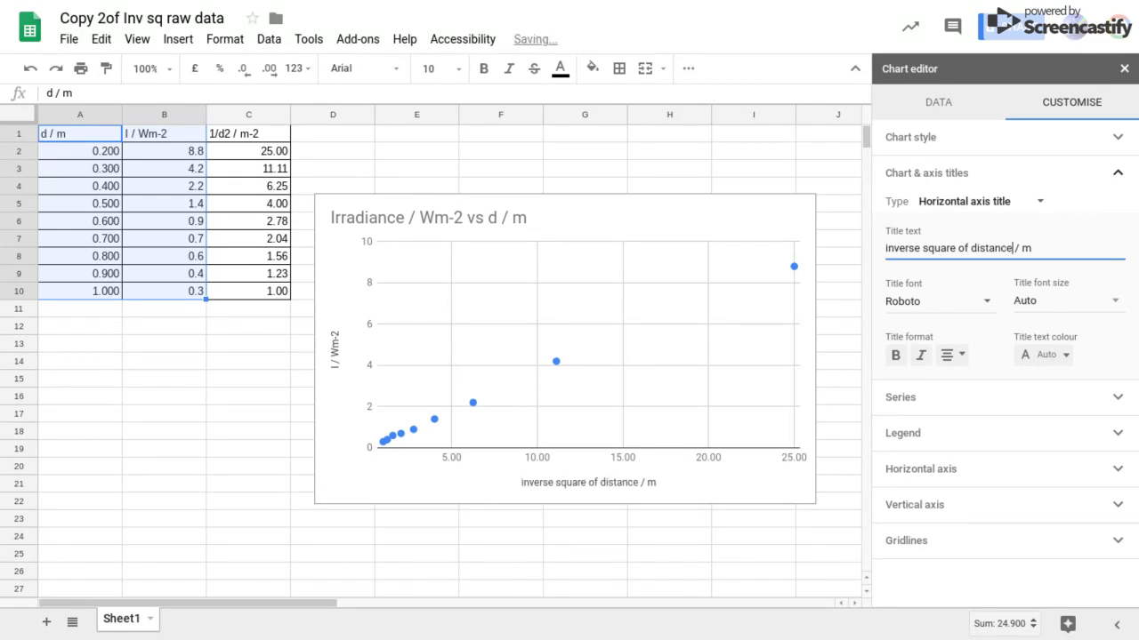
left_click(1032, 248)
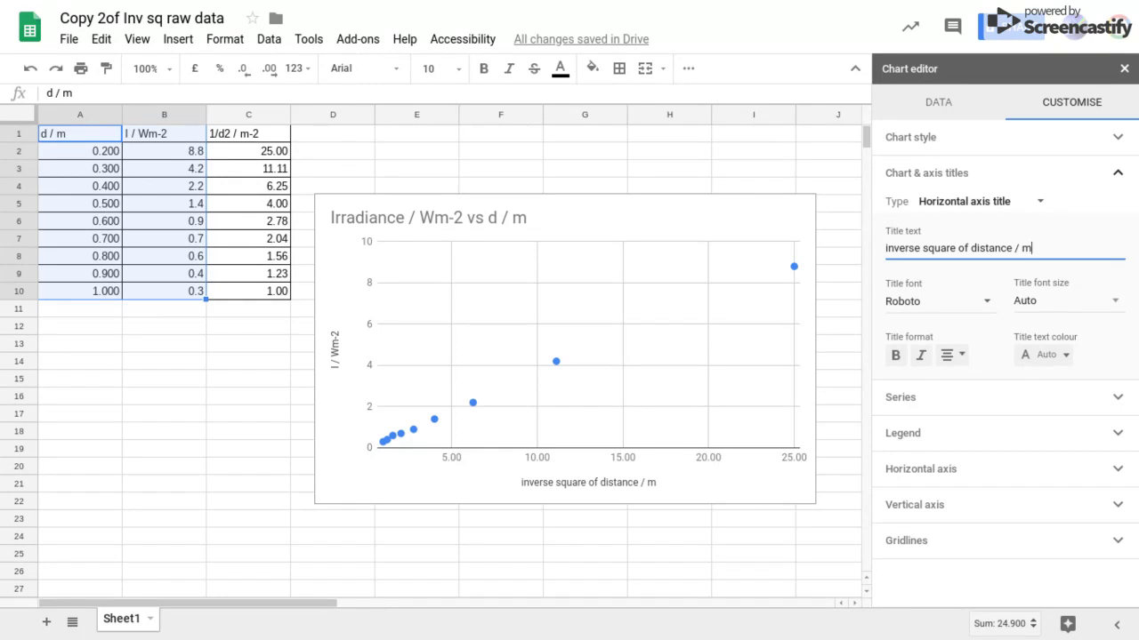
type("-2")
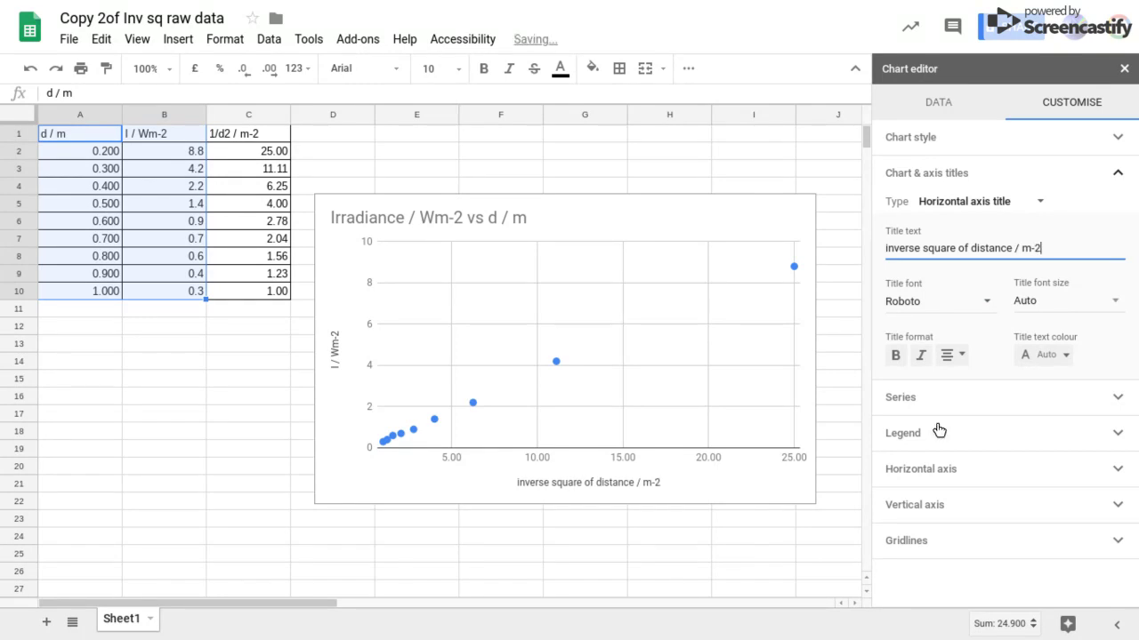
left_click(952, 402)
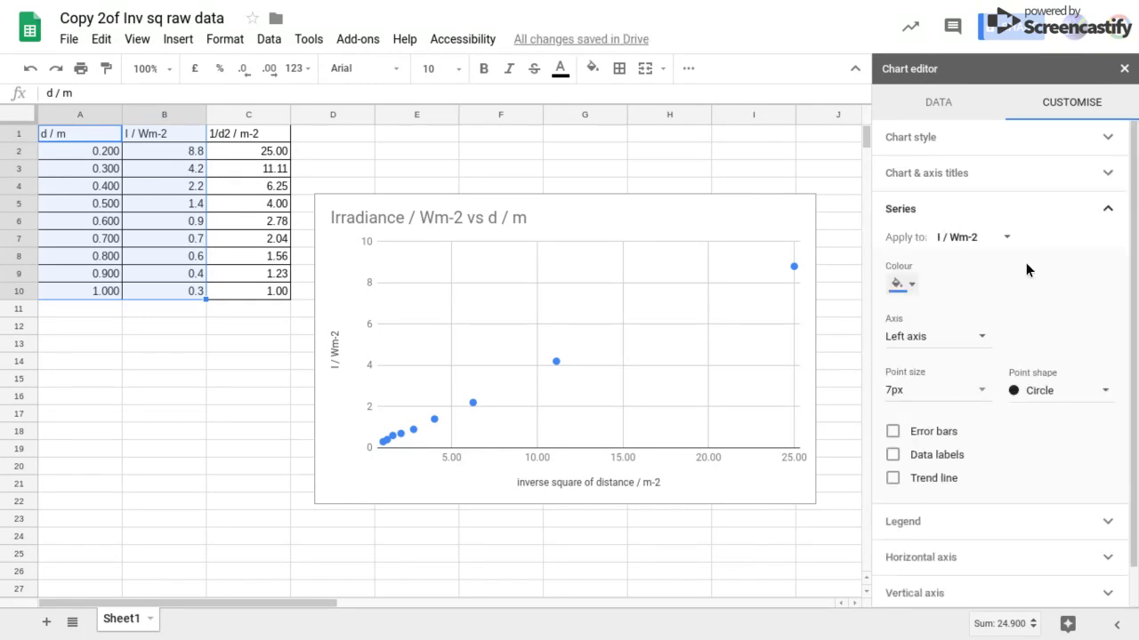
- Make the scatter data points black 2px X marks
left_click(913, 286)
left_click(904, 338)
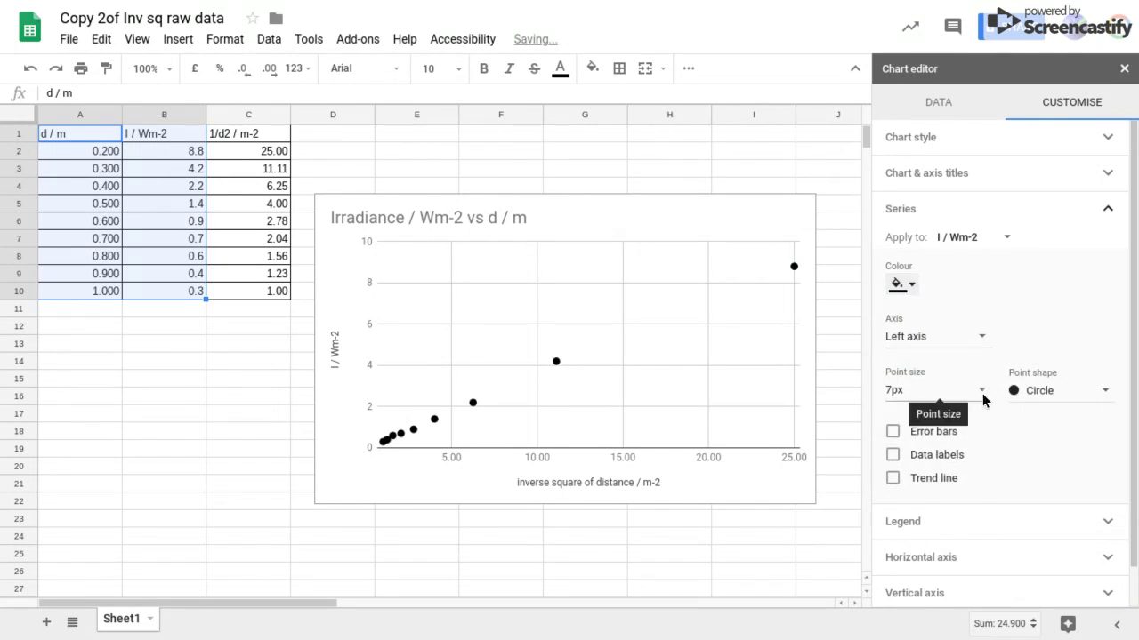
left_click(982, 393)
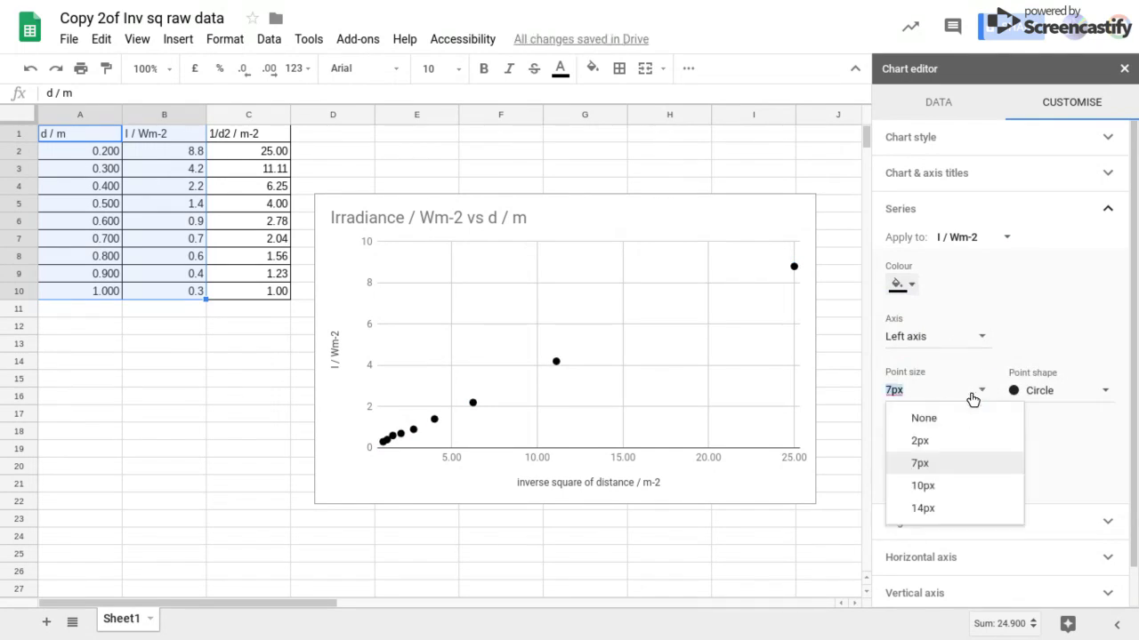
left_click(921, 442)
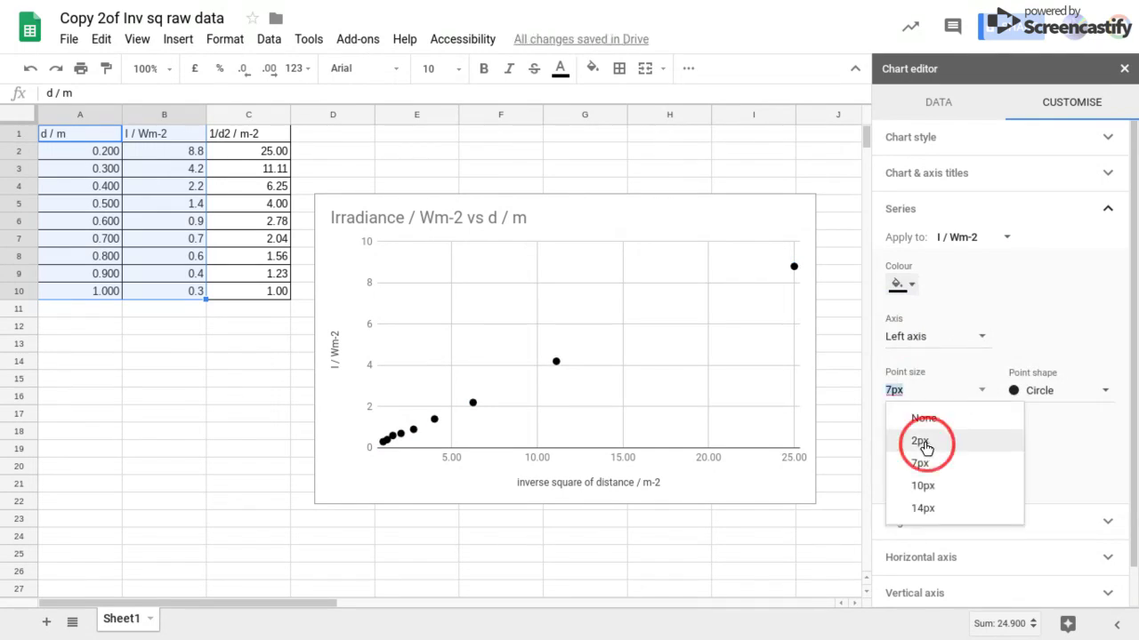
left_click(1106, 391)
left_click(1069, 494)
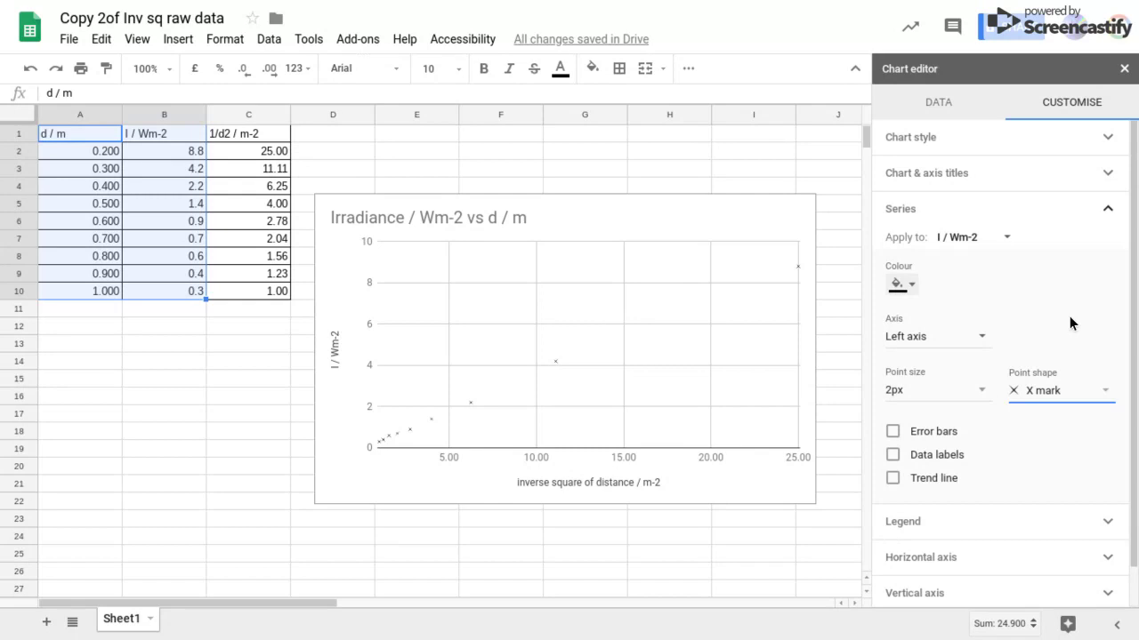
- Add a linear trend line through the data points
scroll(1073, 288, "down", 1)
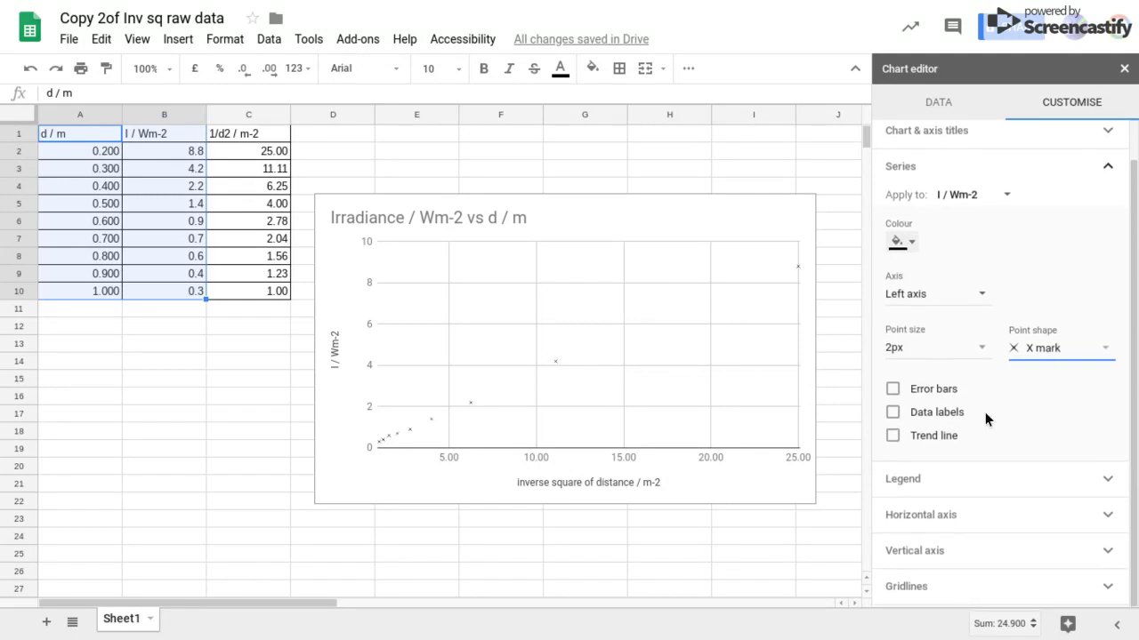
left_click(893, 436)
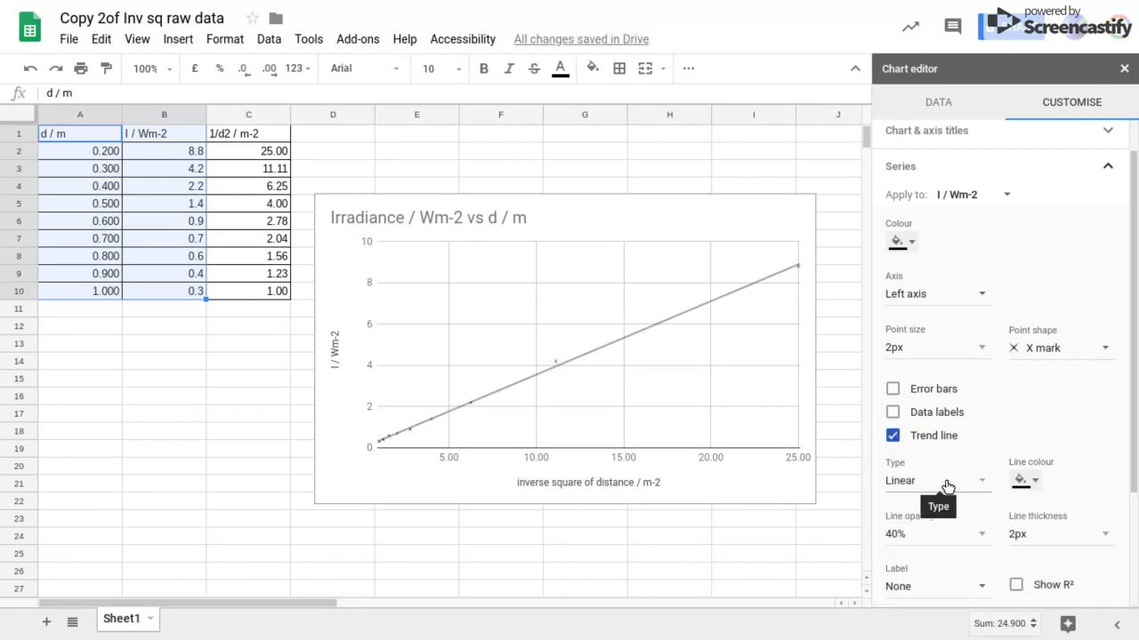
scroll(1043, 392, "down", 2)
scroll(1043, 392, "down", 2)
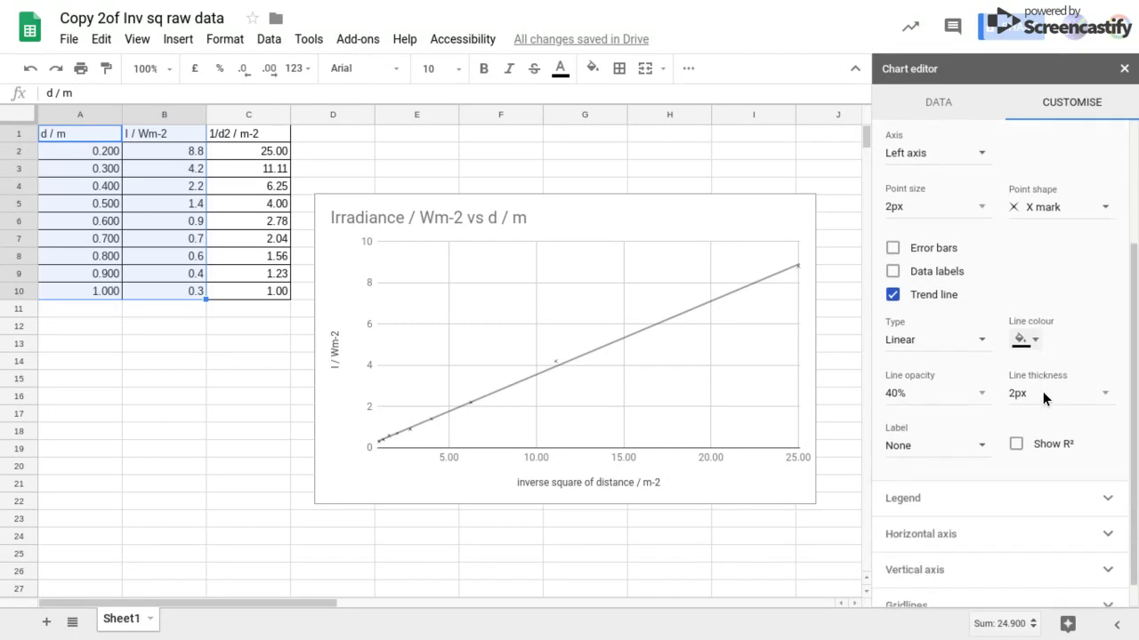
- Enter 0 as the horizontal axis minimum so the x-axis scale starts at 0.00
left_click(1106, 484)
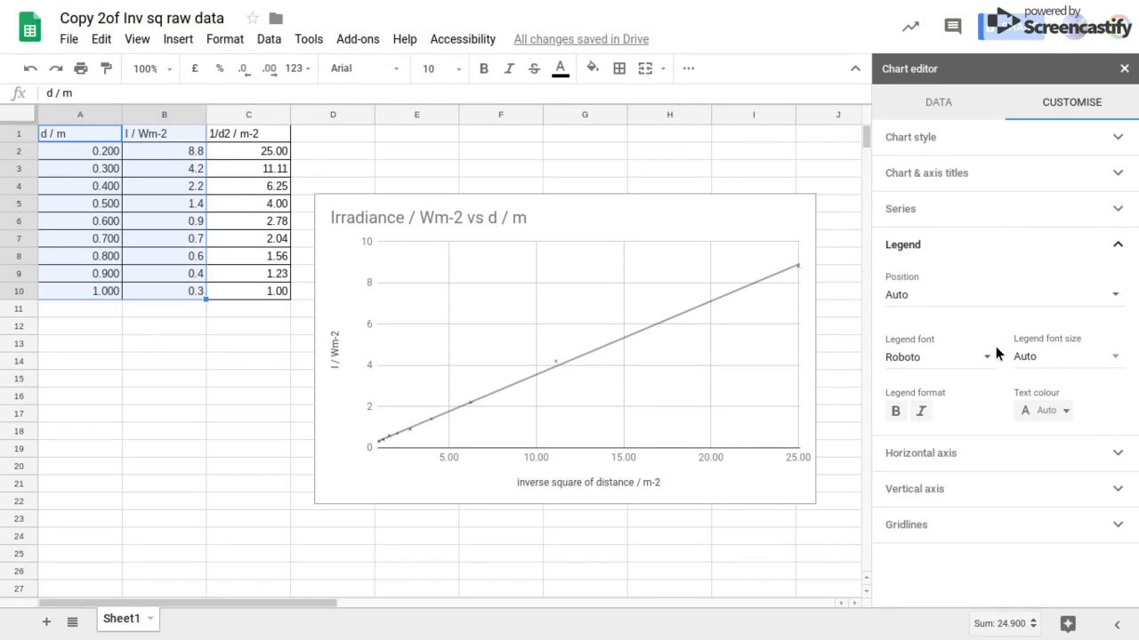
left_click(1113, 457)
scroll(1014, 427, "down", 1)
left_click(919, 440)
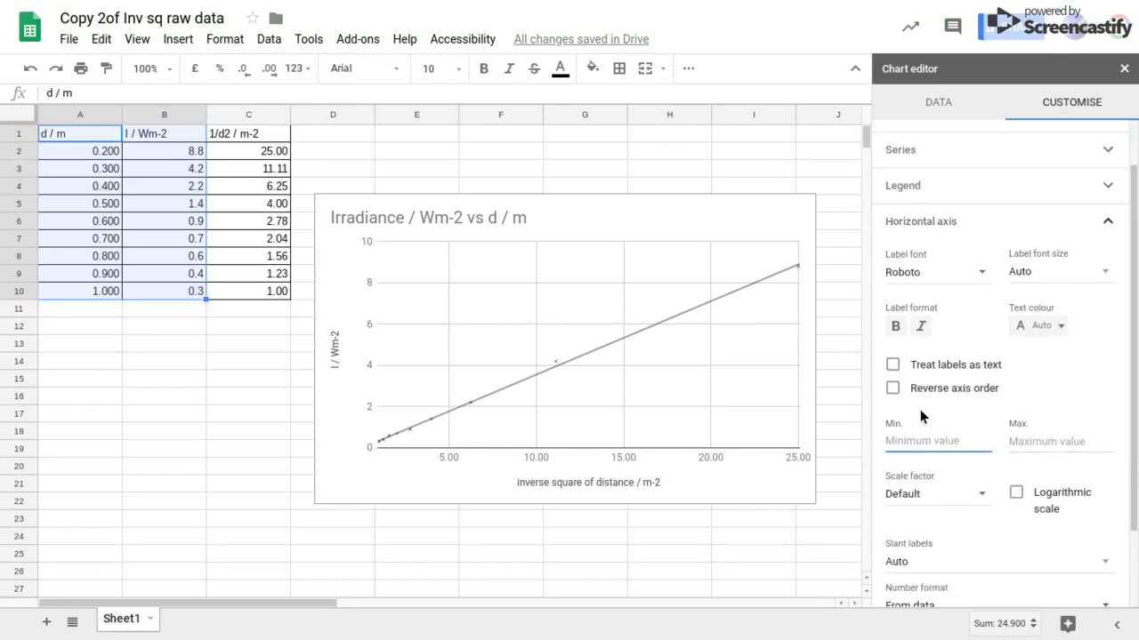
type("0")
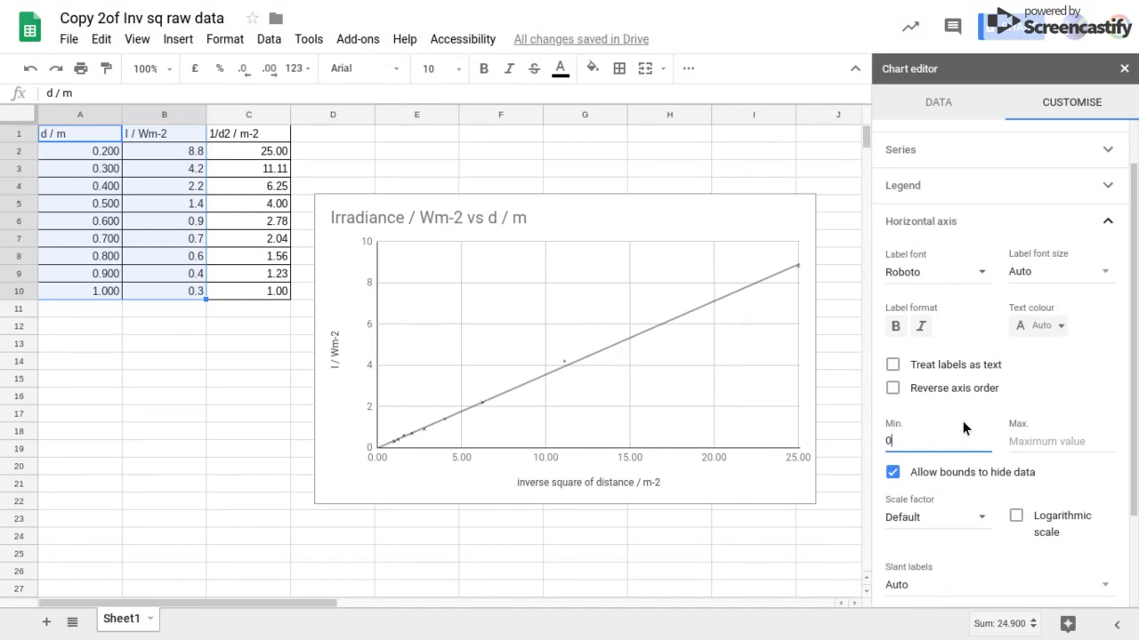
scroll(962, 421, "down", 2)
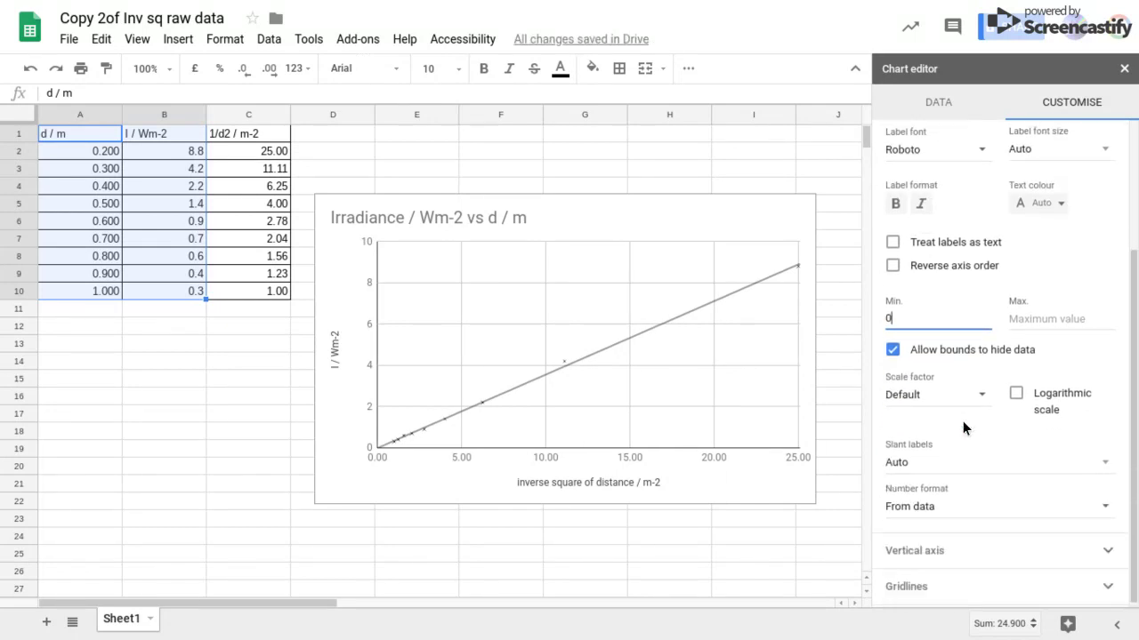
left_click(1103, 552)
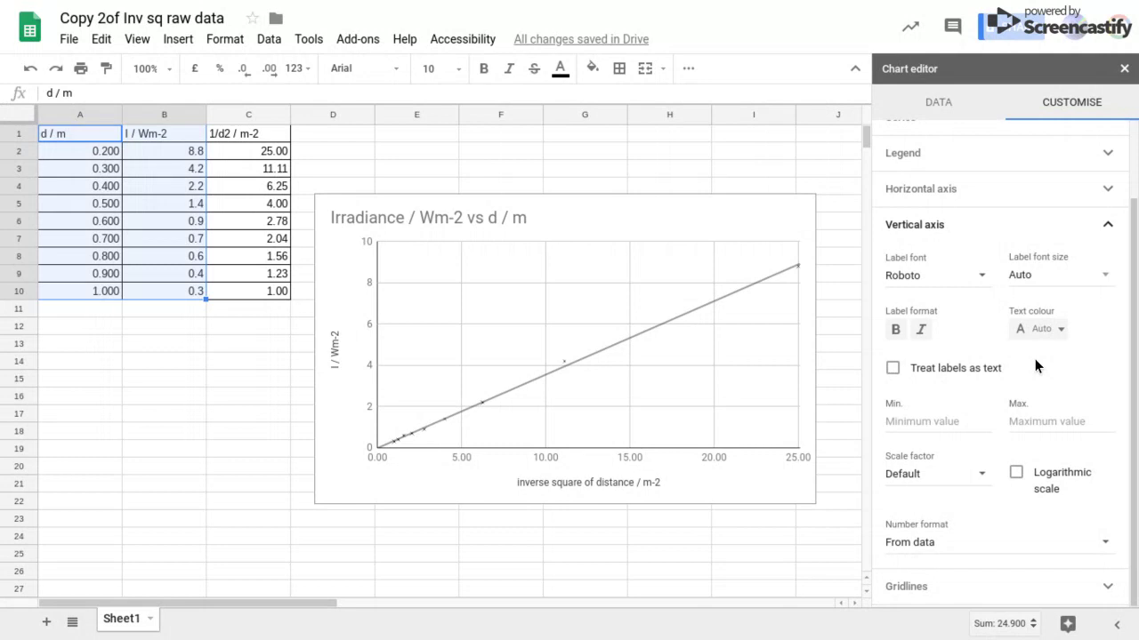
- Give the vertical axis 10 major and 10 minor gridlines
left_click(1107, 589)
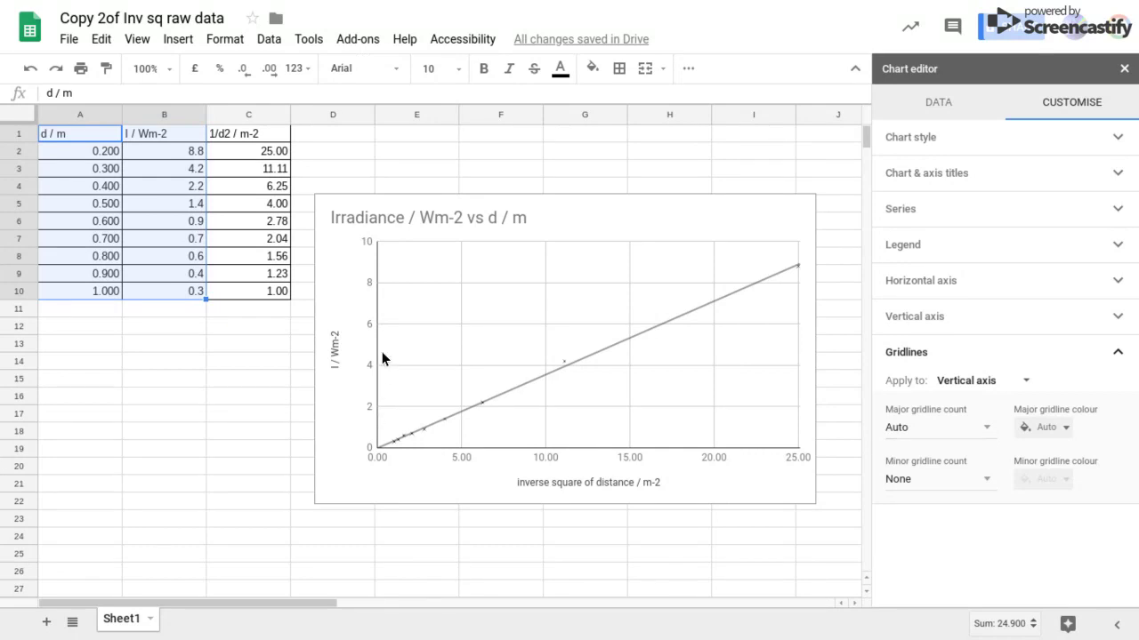
left_click(983, 430)
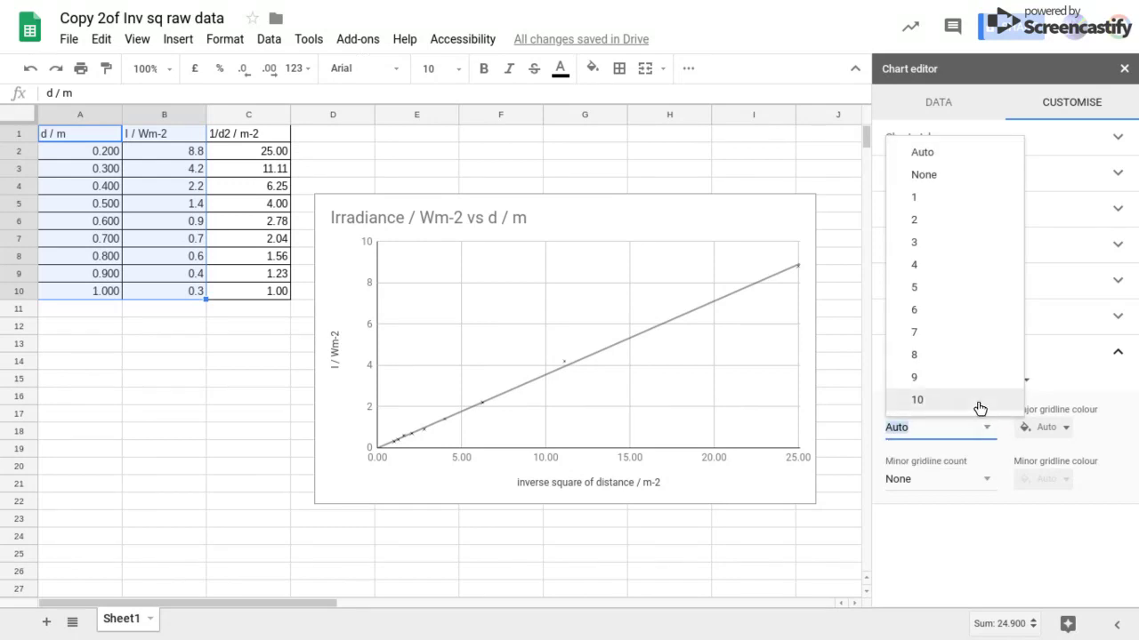
left_click(980, 407)
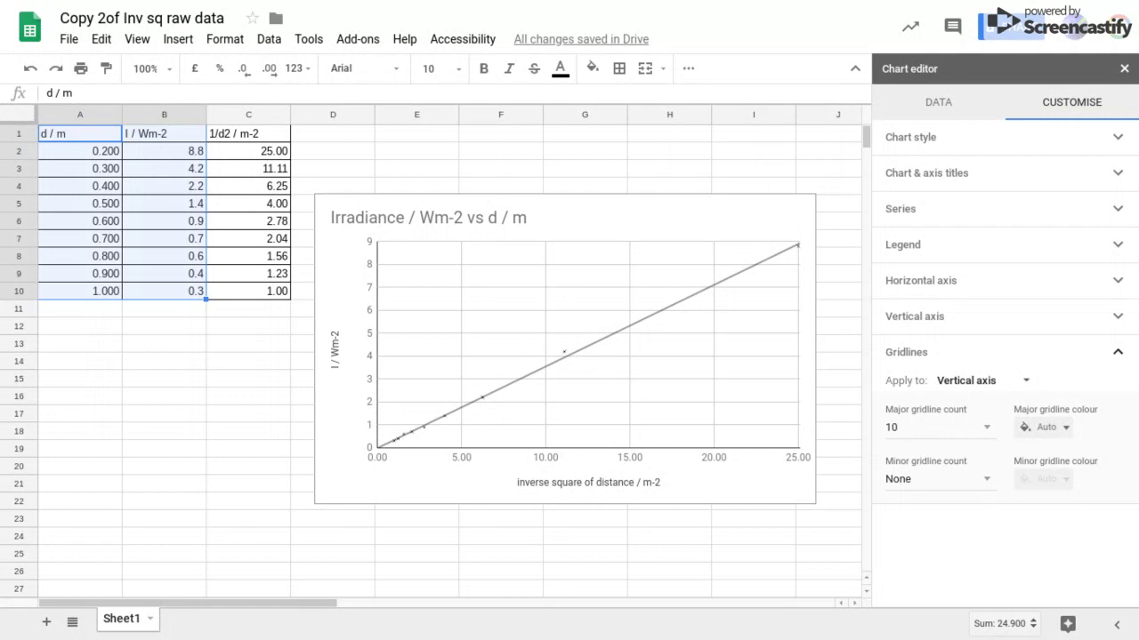
left_click(987, 487)
left_click(967, 450)
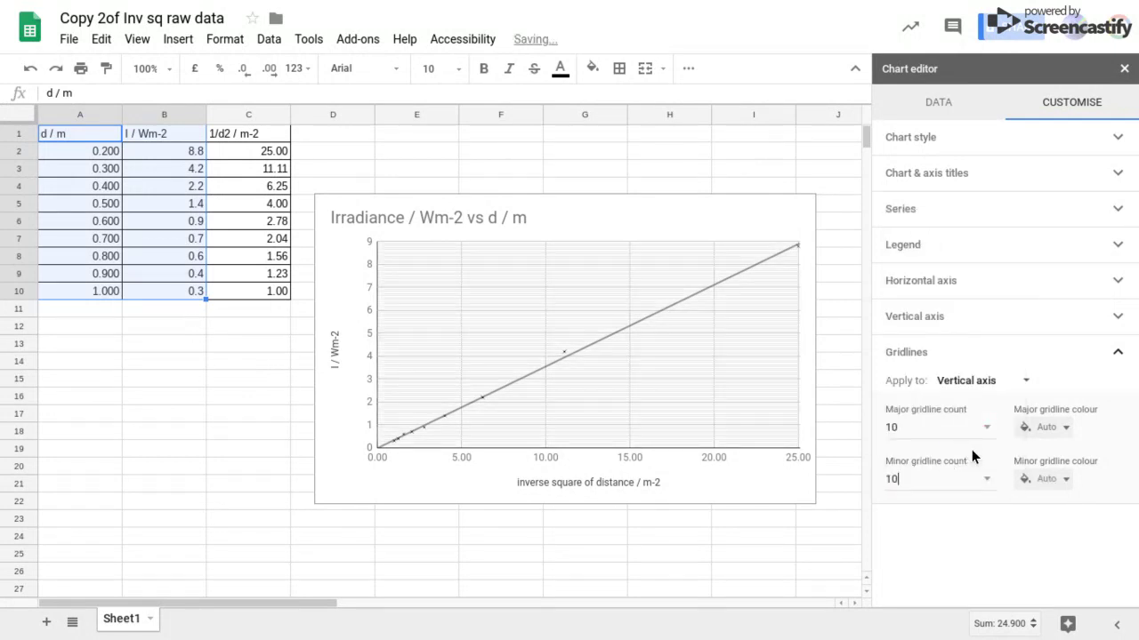
- Give the horizontal axis 10 minor gridlines
left_click(981, 383)
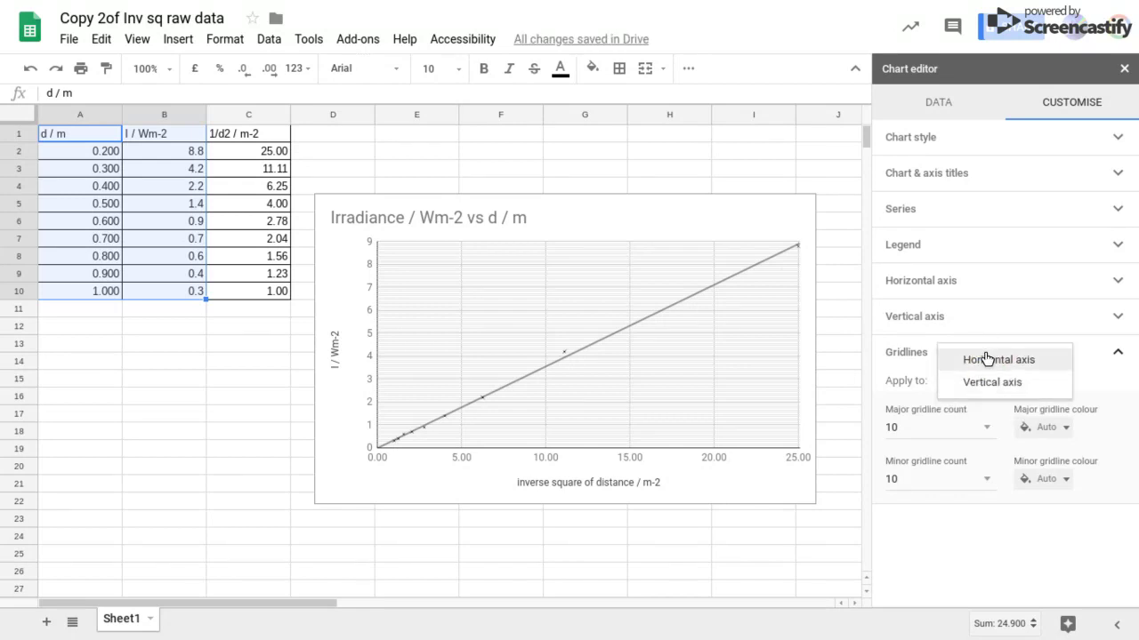
left_click(987, 362)
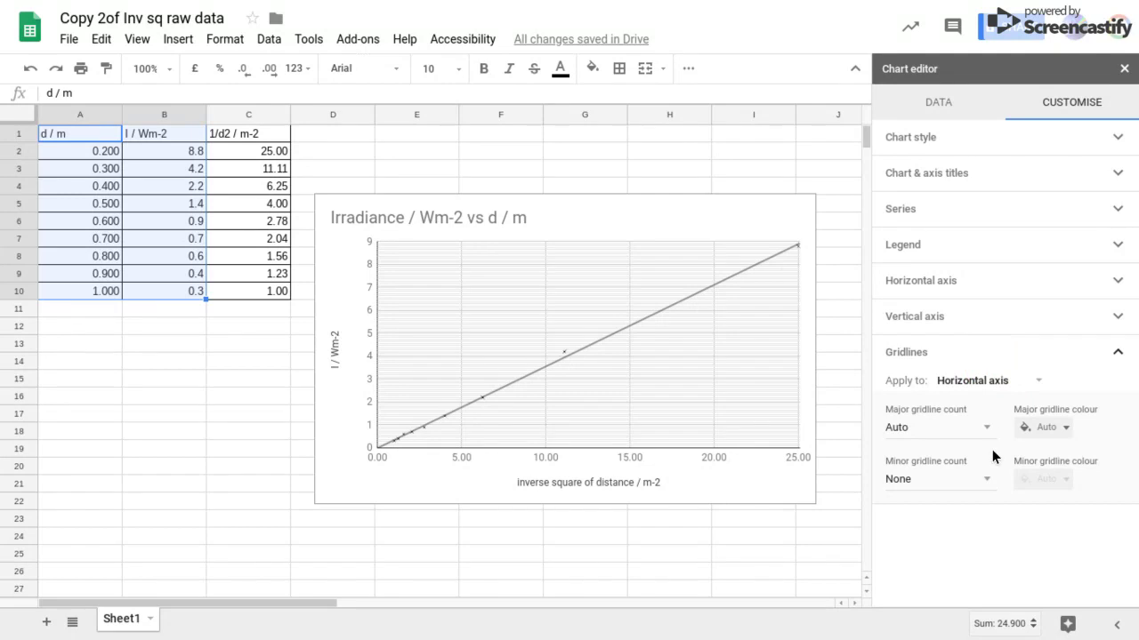
left_click(968, 427)
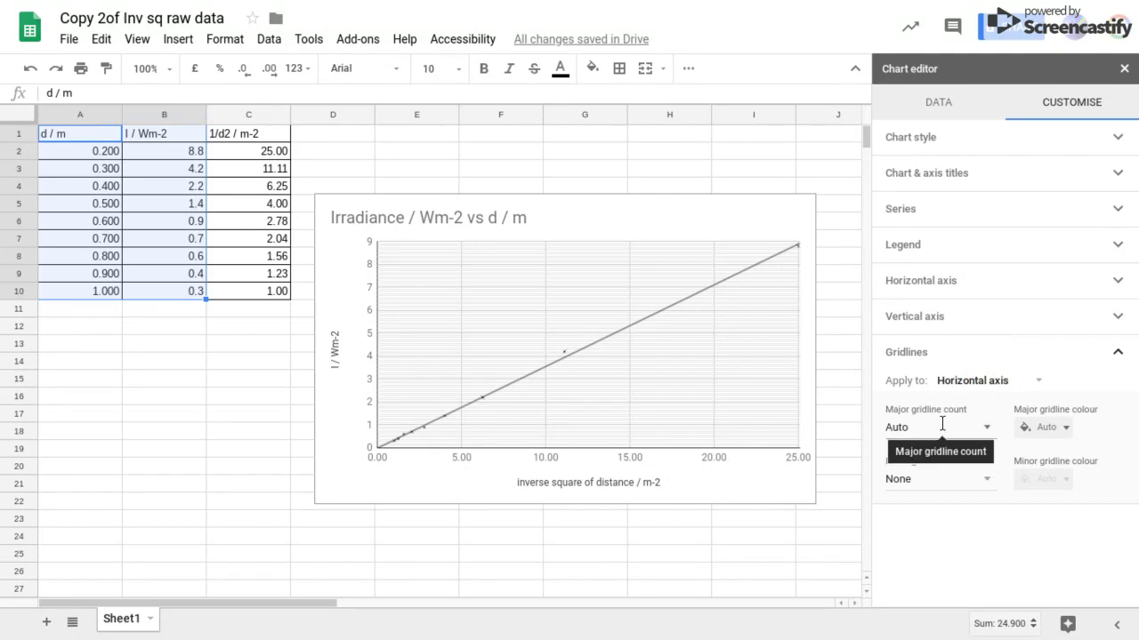
left_click(984, 481)
left_click(978, 453)
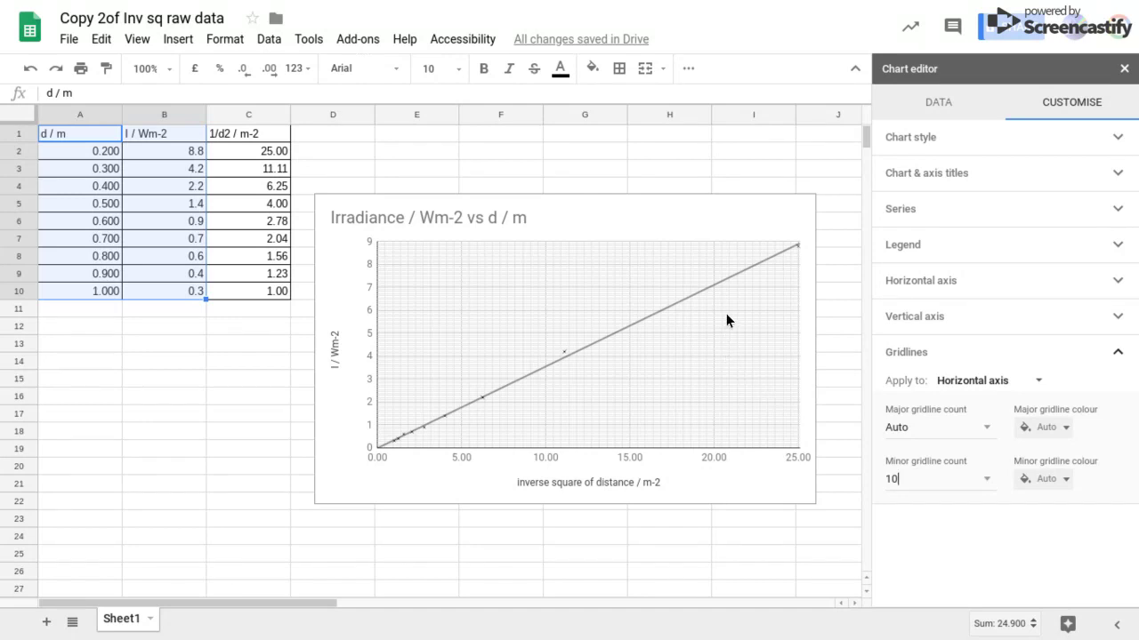
scroll(732, 298, "down", 1)
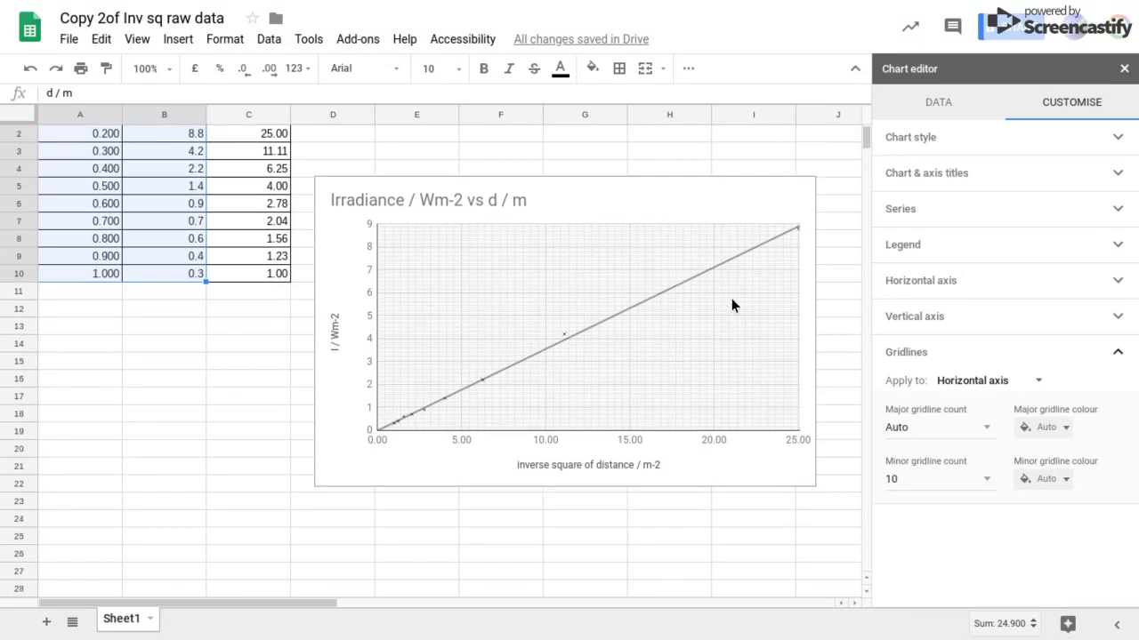
- Stretch the chart downward and zoom the sheet out to 75%
left_click(808, 476)
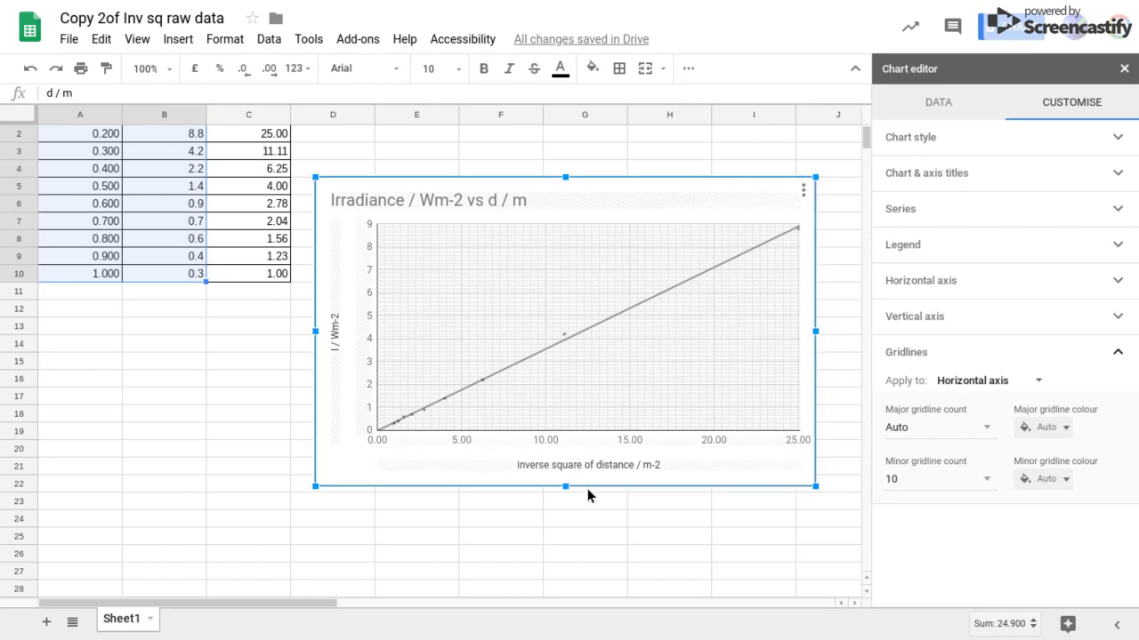
left_click_drag(565, 486, 587, 520)
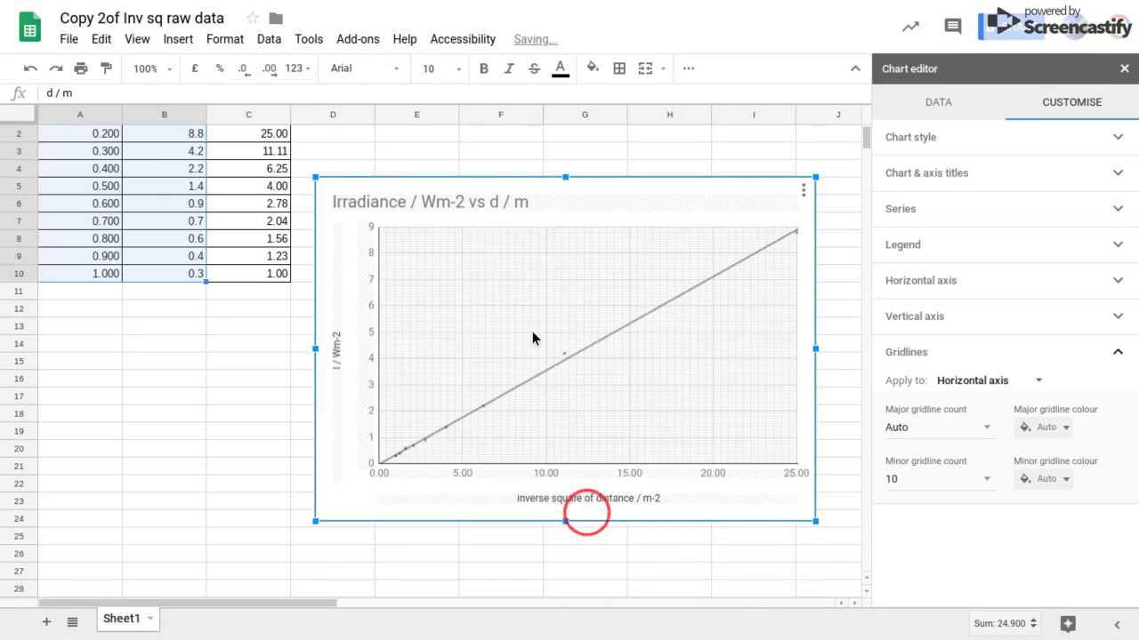
left_click(166, 69)
left_click(151, 121)
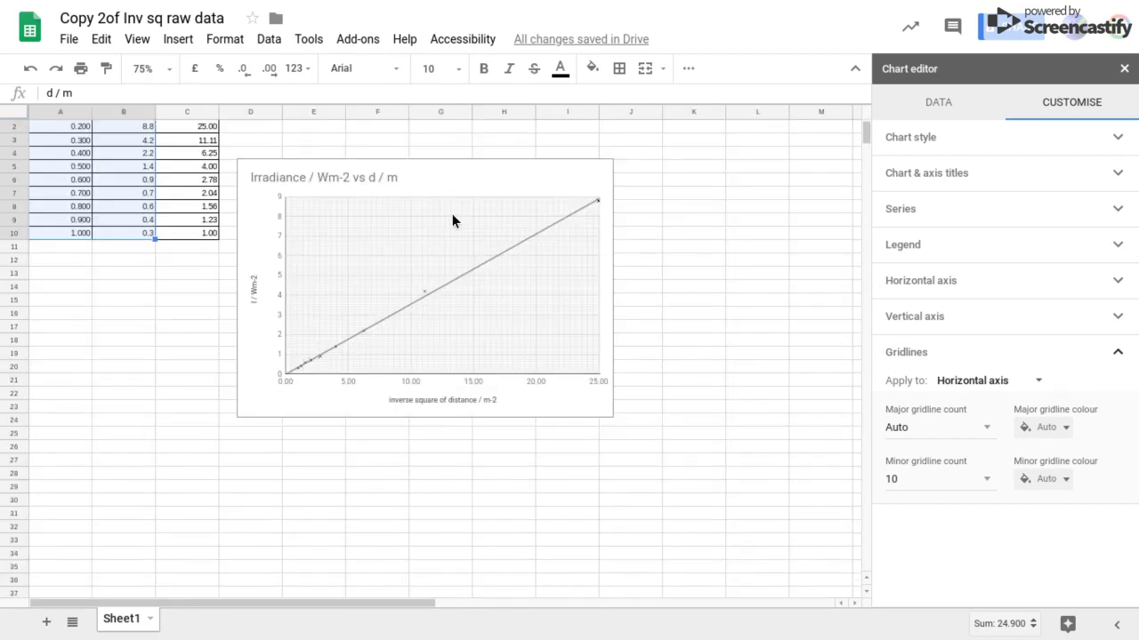
- Move the chart up beside the data table, make it much taller, and copy it
left_click_drag(456, 155, 516, 129)
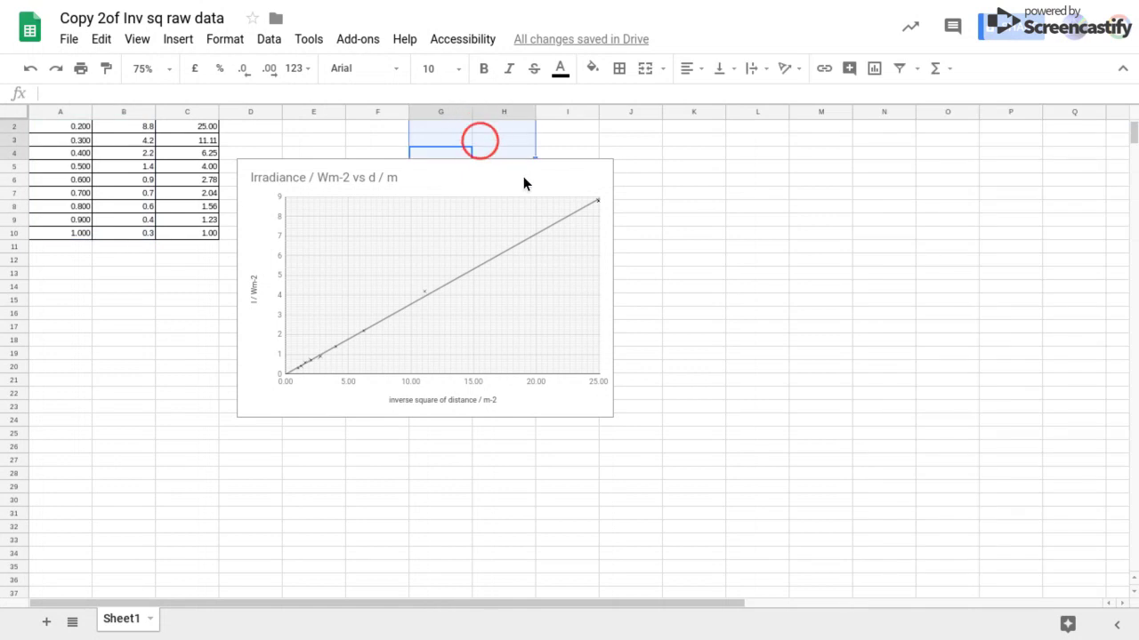
left_click(578, 178)
left_click_drag(577, 177, 585, 152)
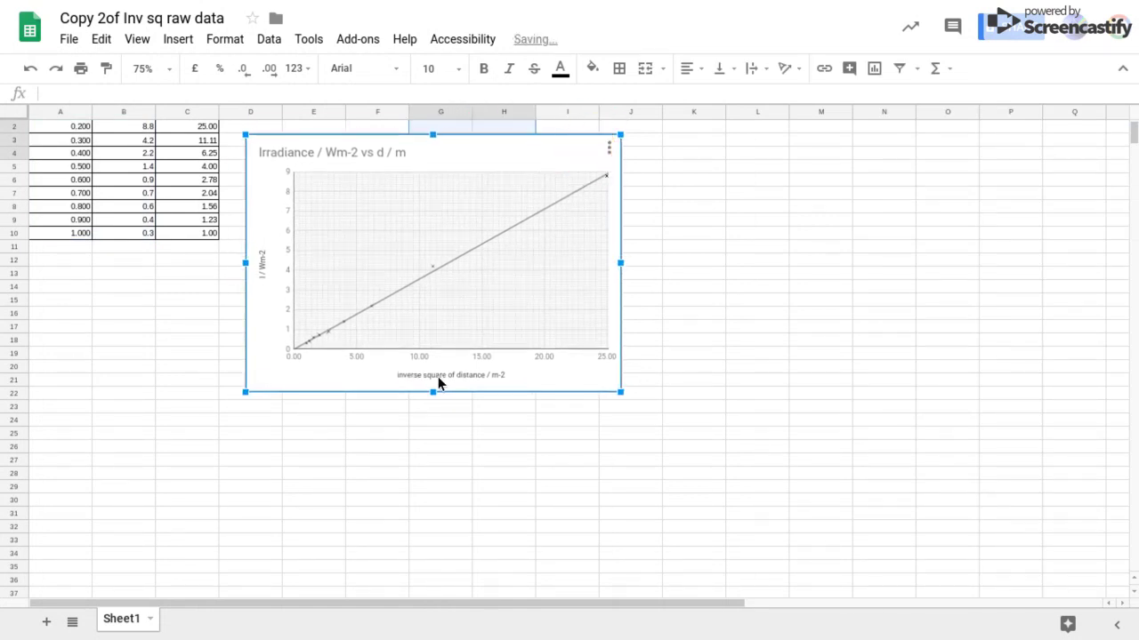
left_click_drag(436, 393, 424, 622)
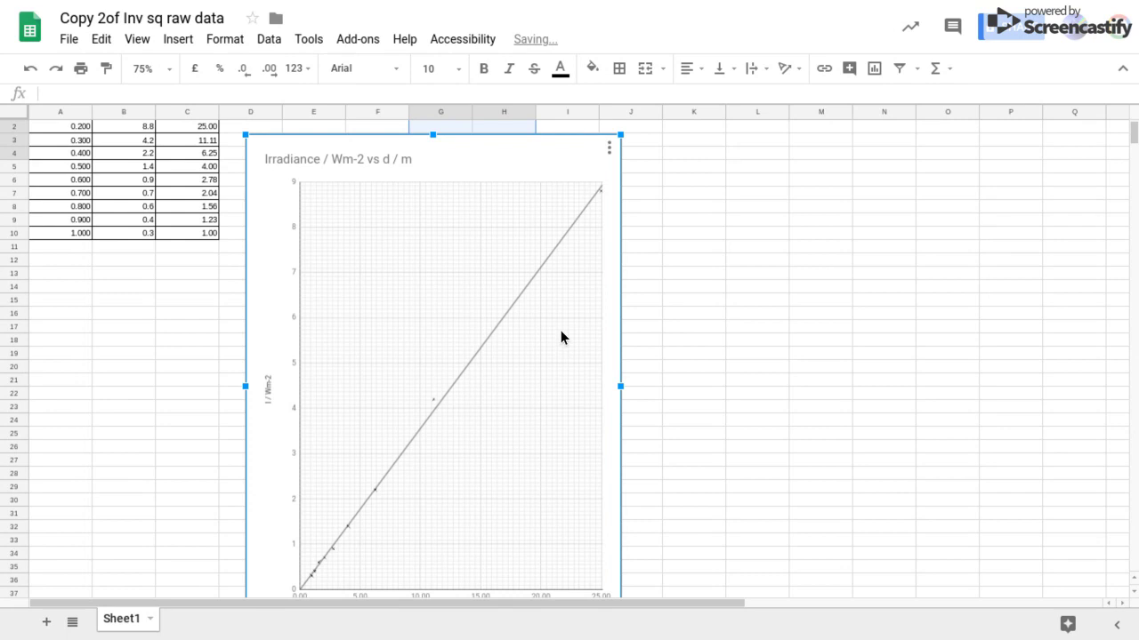
left_click(609, 149)
left_click(510, 261)
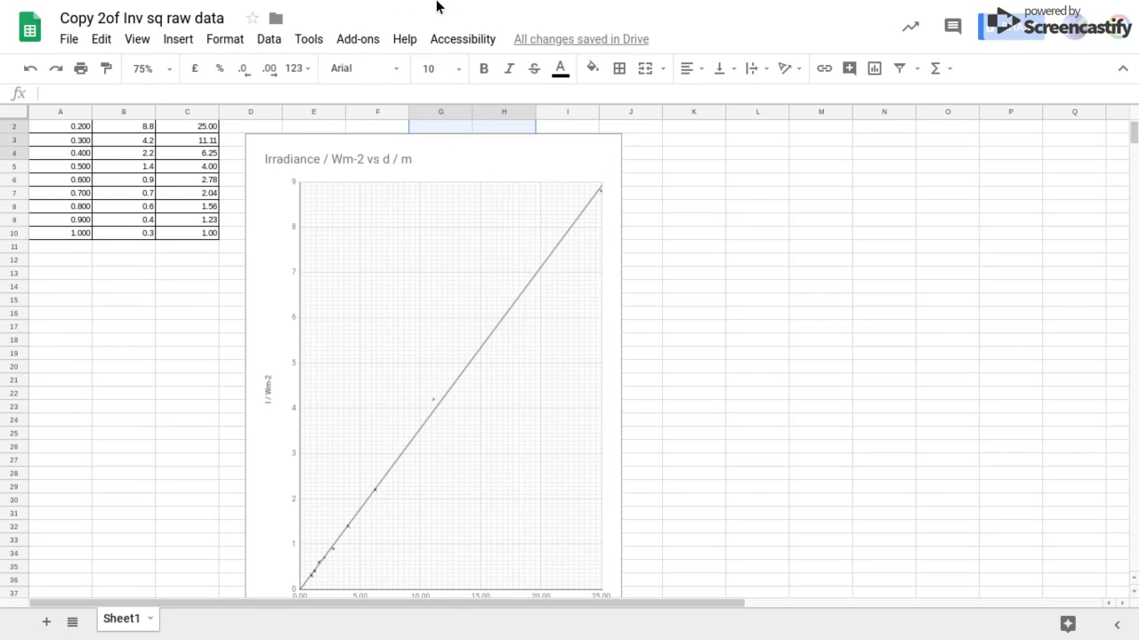
- Replace the old graph with the copied chart, pasted linked to the spreadsheet
mouse_move(431, 3)
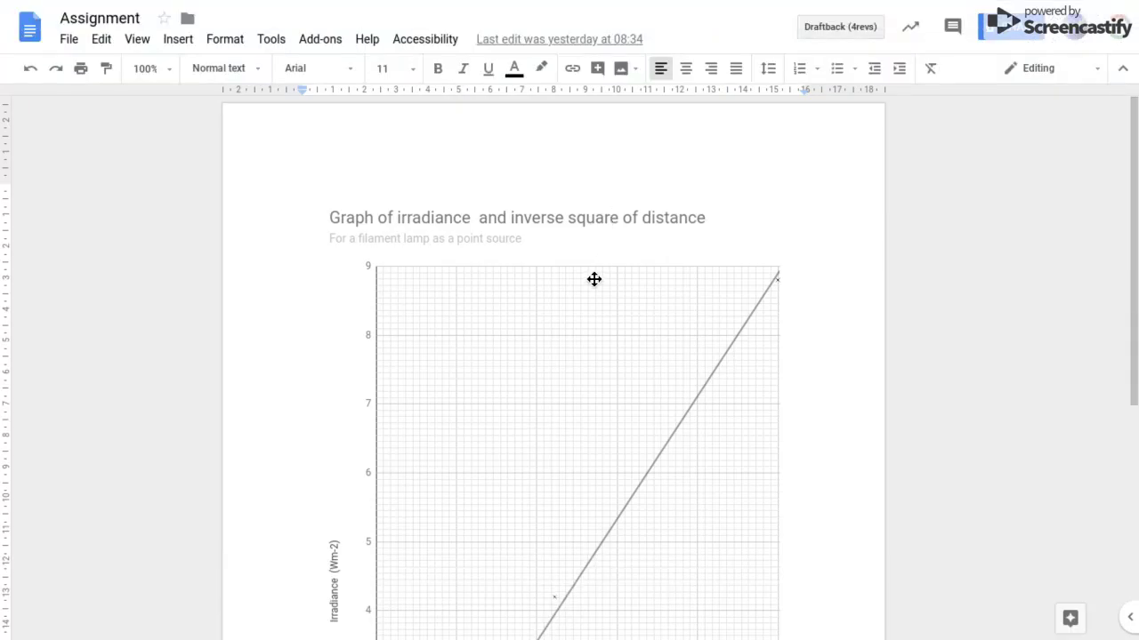
left_click(585, 302)
key("Delete")
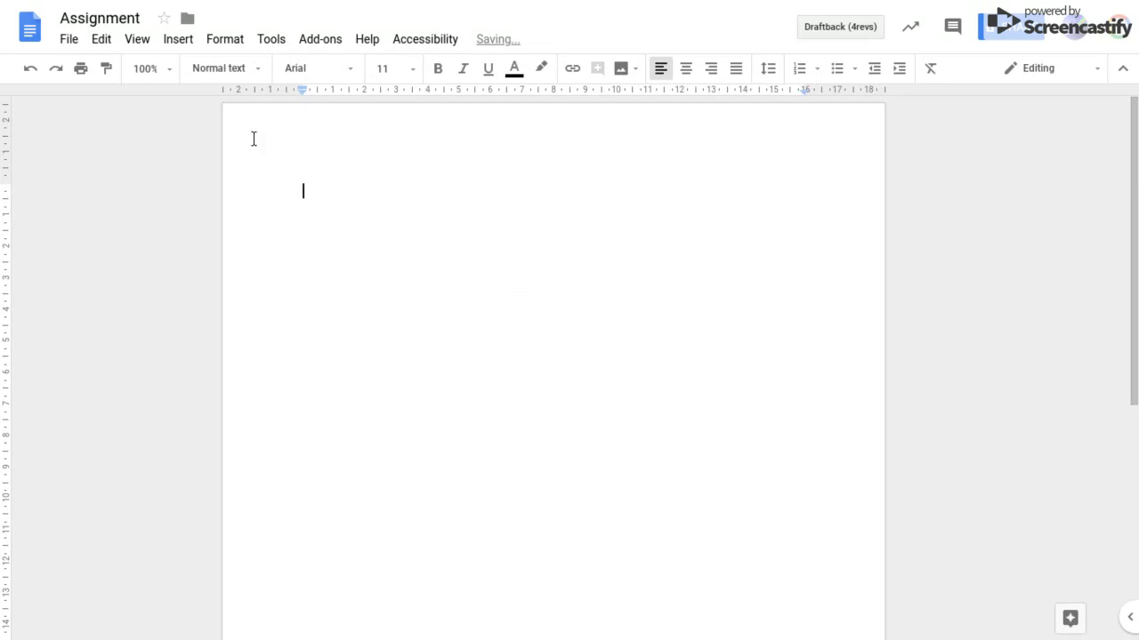
left_click(101, 39)
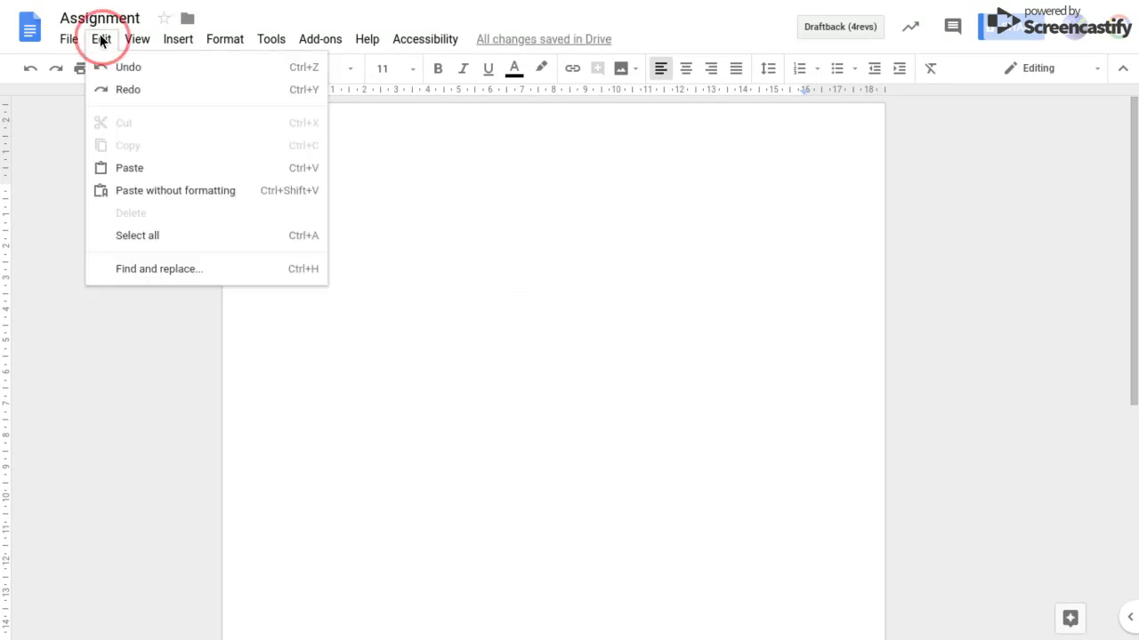
left_click(103, 169)
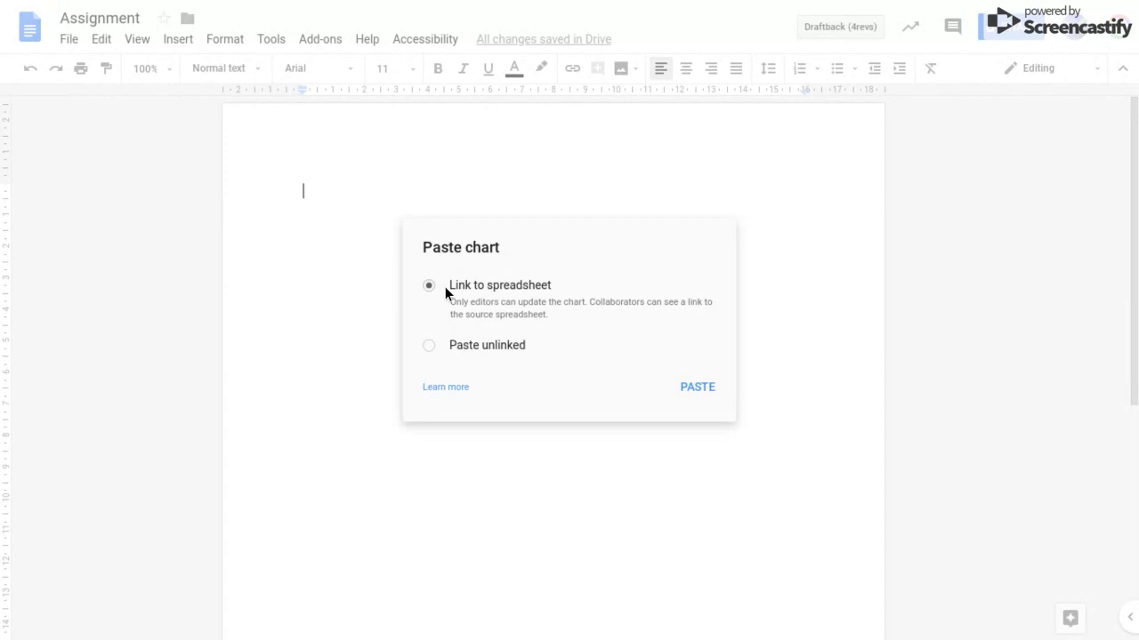
left_click(709, 390)
- Enlarge the pasted chart to nearly fill the page width
scroll(719, 384, "down", 2)
left_click(661, 469)
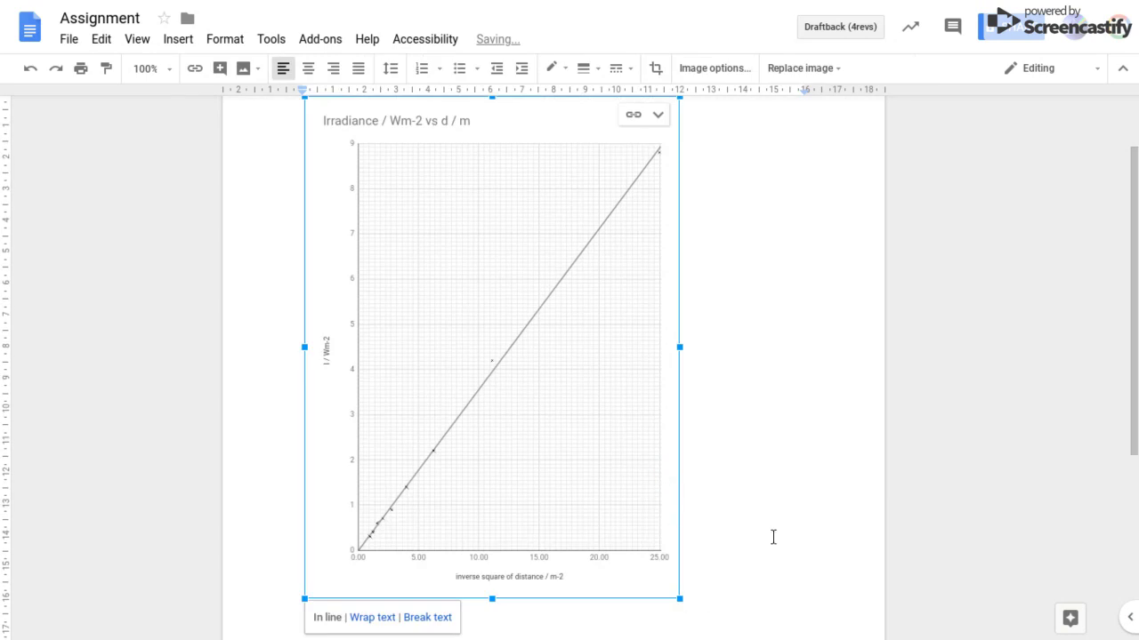
scroll(773, 533, "down", 3)
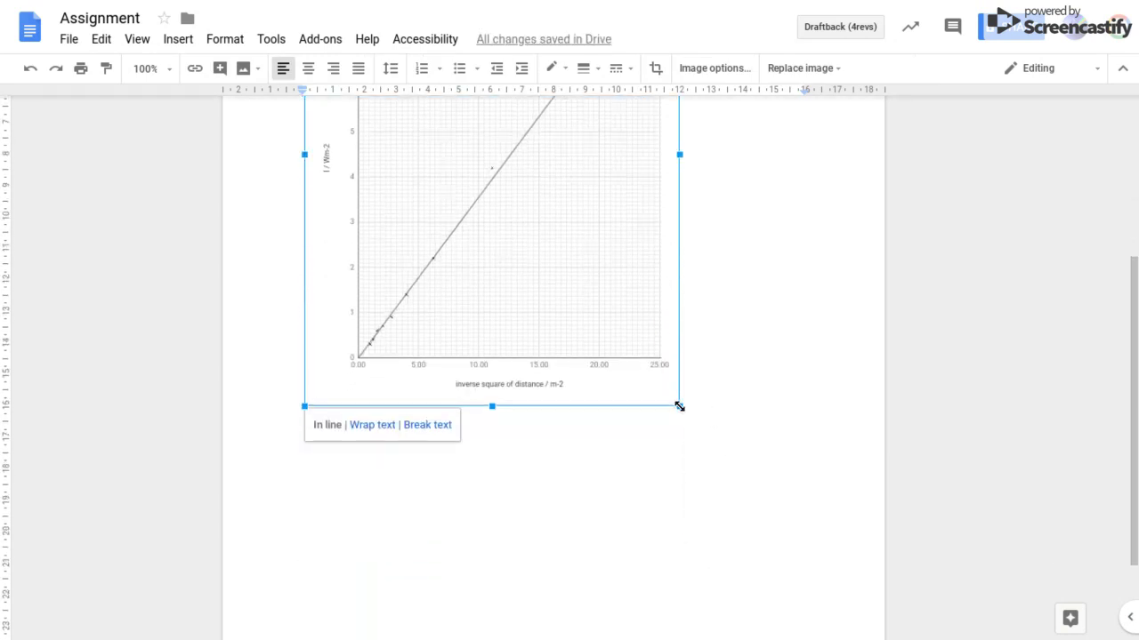
left_click_drag(679, 405, 795, 579)
scroll(847, 476, "up", 5)
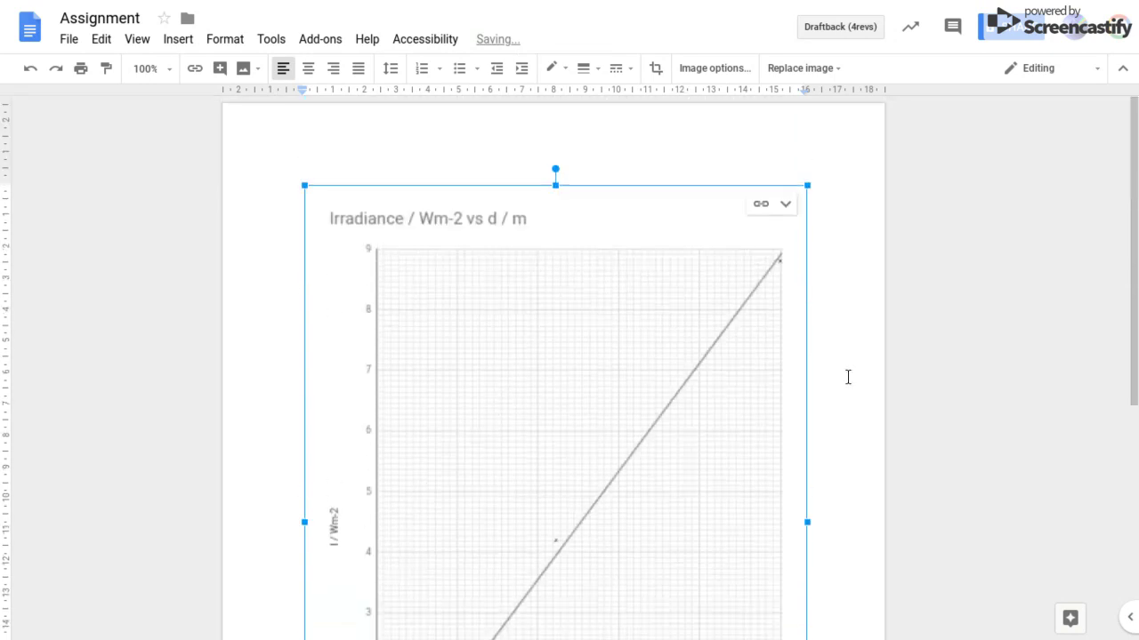
mouse_move(435, 7)
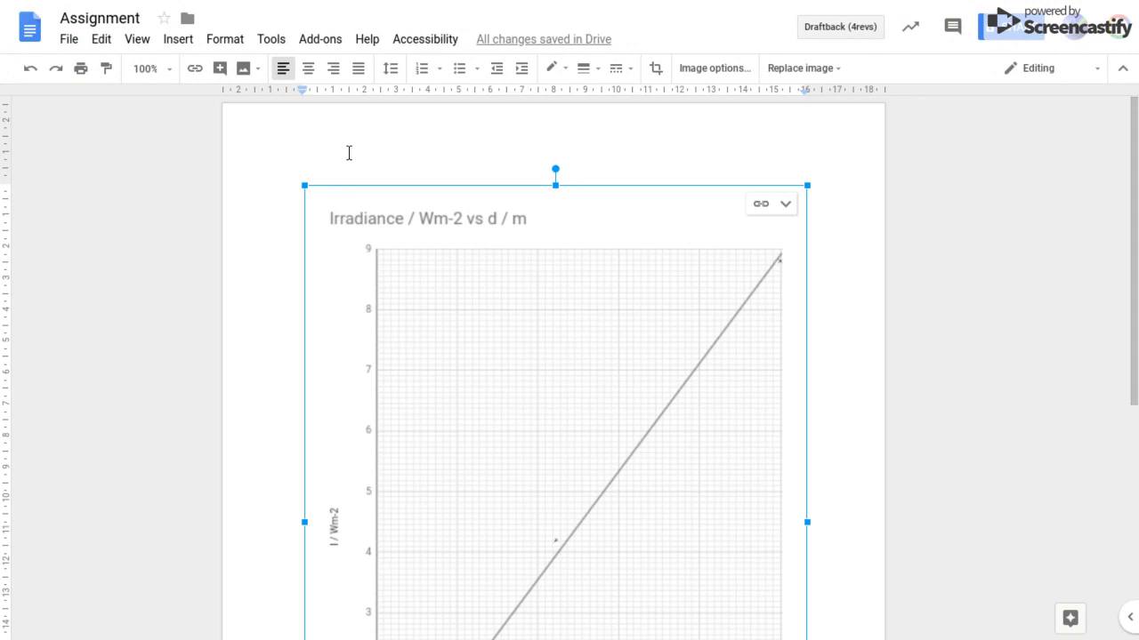
- Move the chart in the Copy 2of Inv sq raw data spreadsheet onto its own sheet
mouse_move(561, 8)
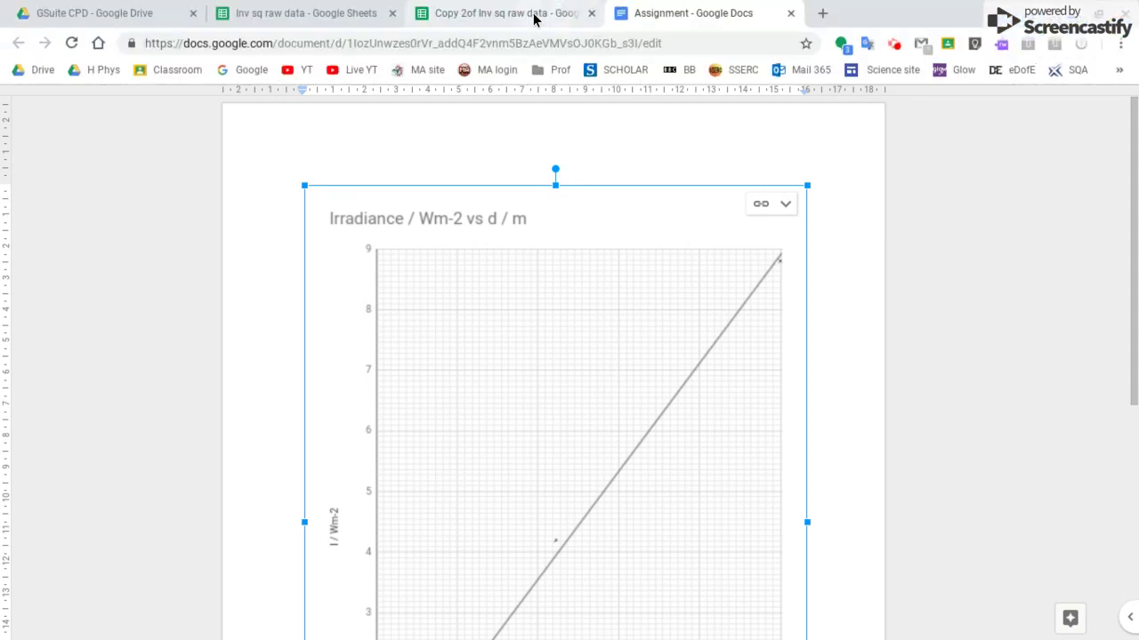
left_click(535, 16)
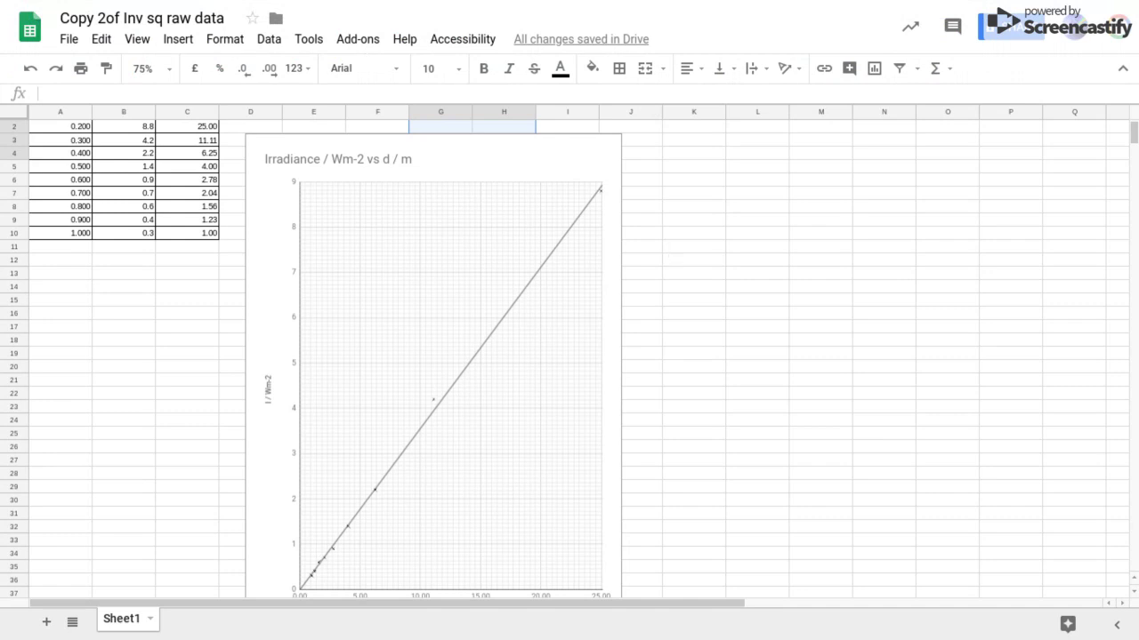
left_click(603, 157)
left_click(610, 153)
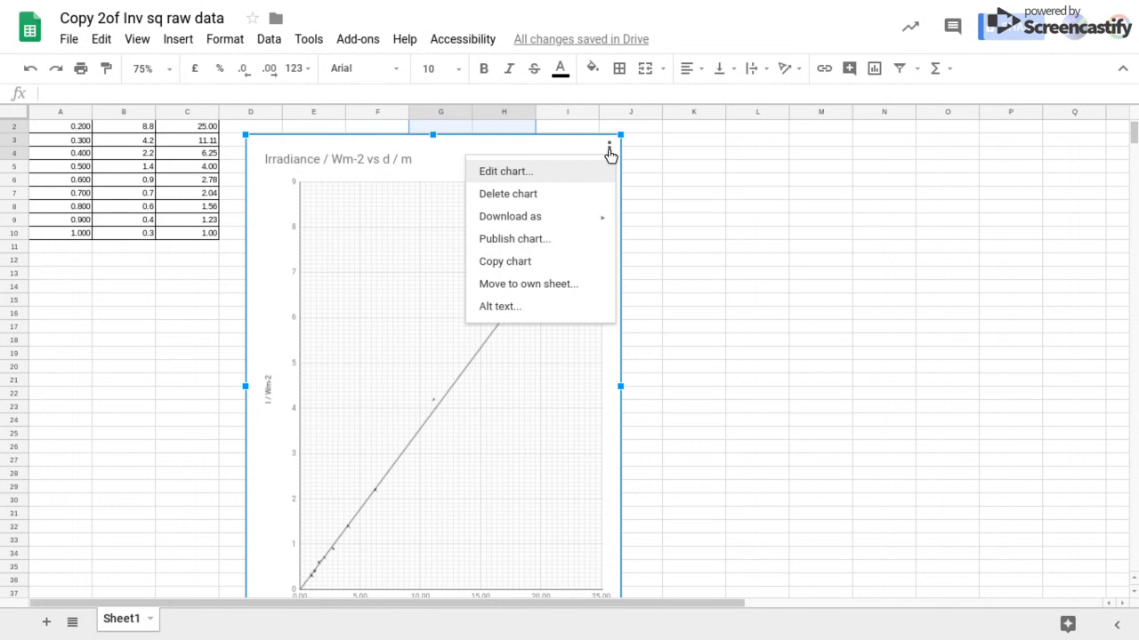
left_click(545, 287)
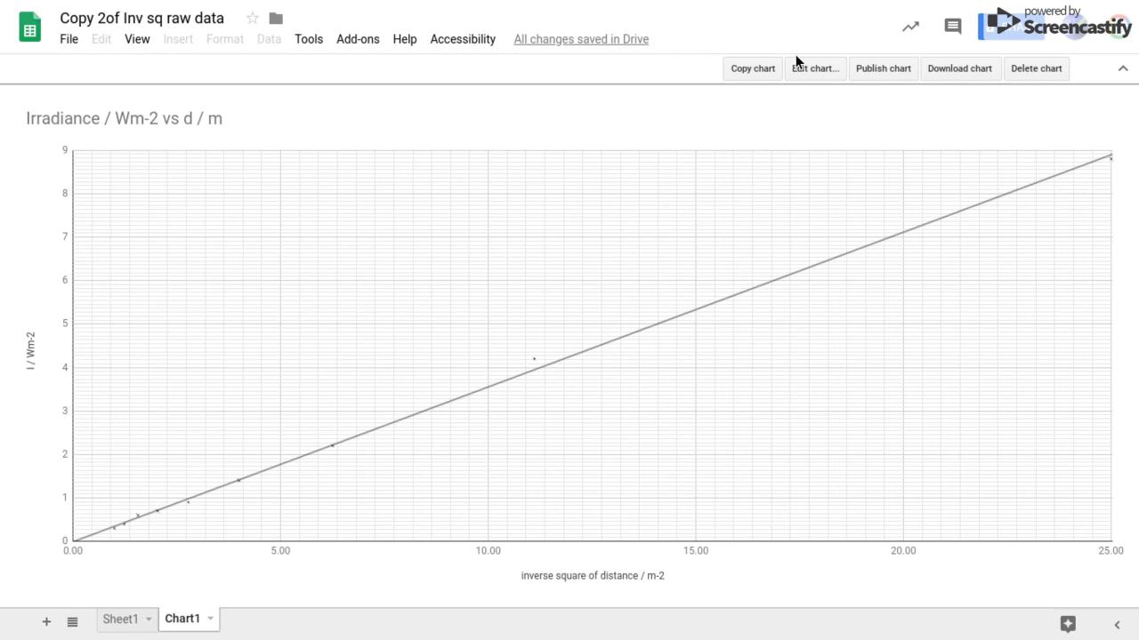
- Copy the chart and return to the Assignment document
left_click(763, 71)
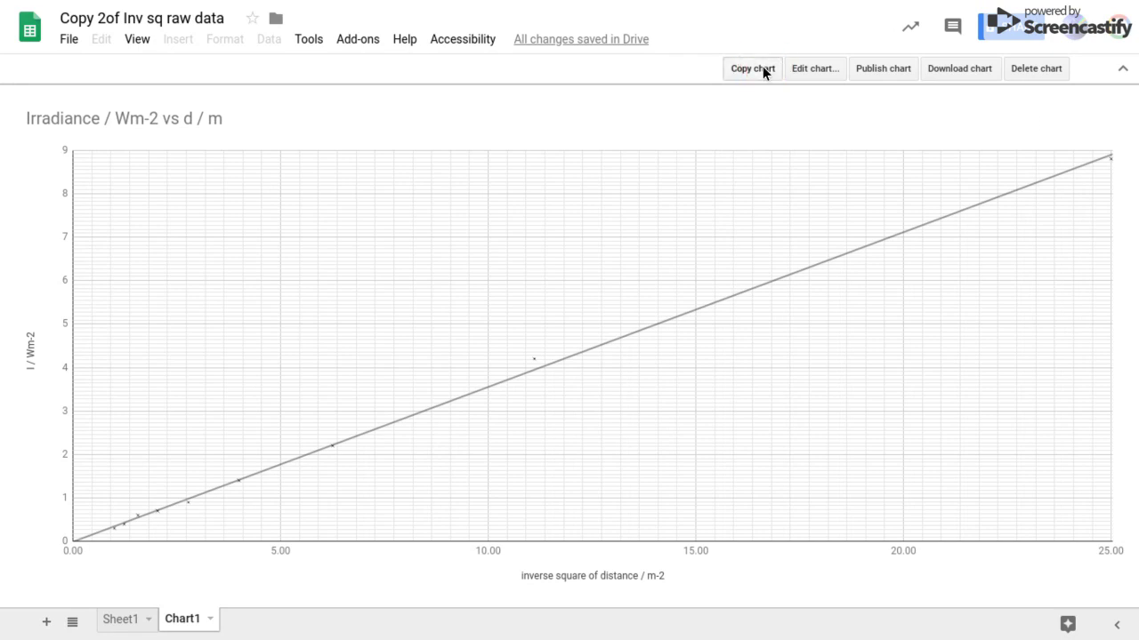
left_click(686, 15)
left_click(35, 70)
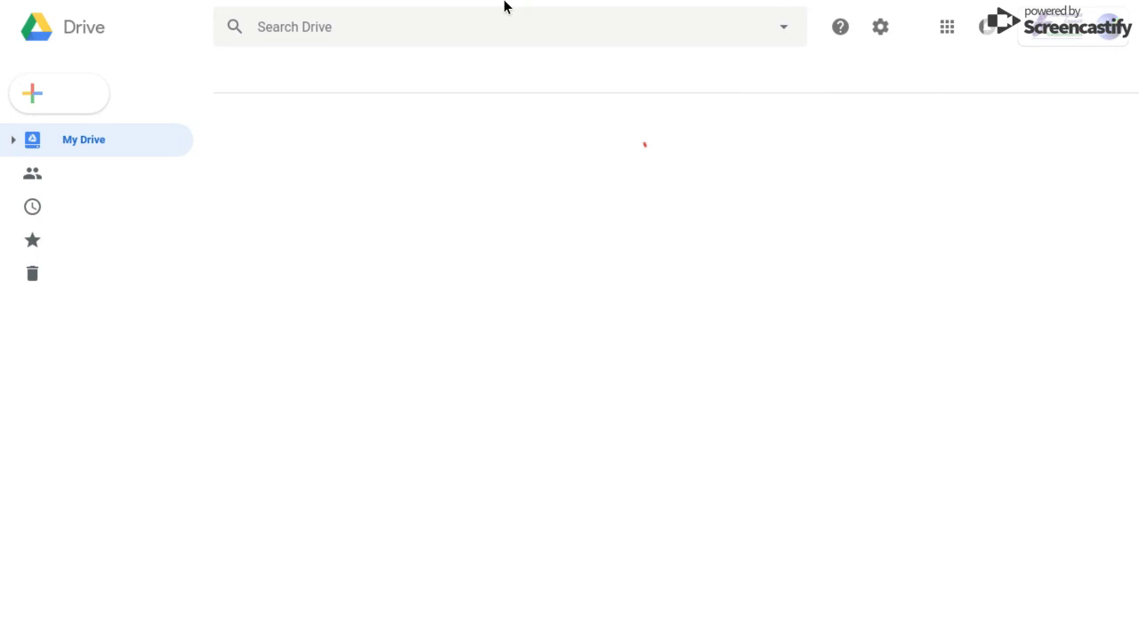
mouse_move(503, 7)
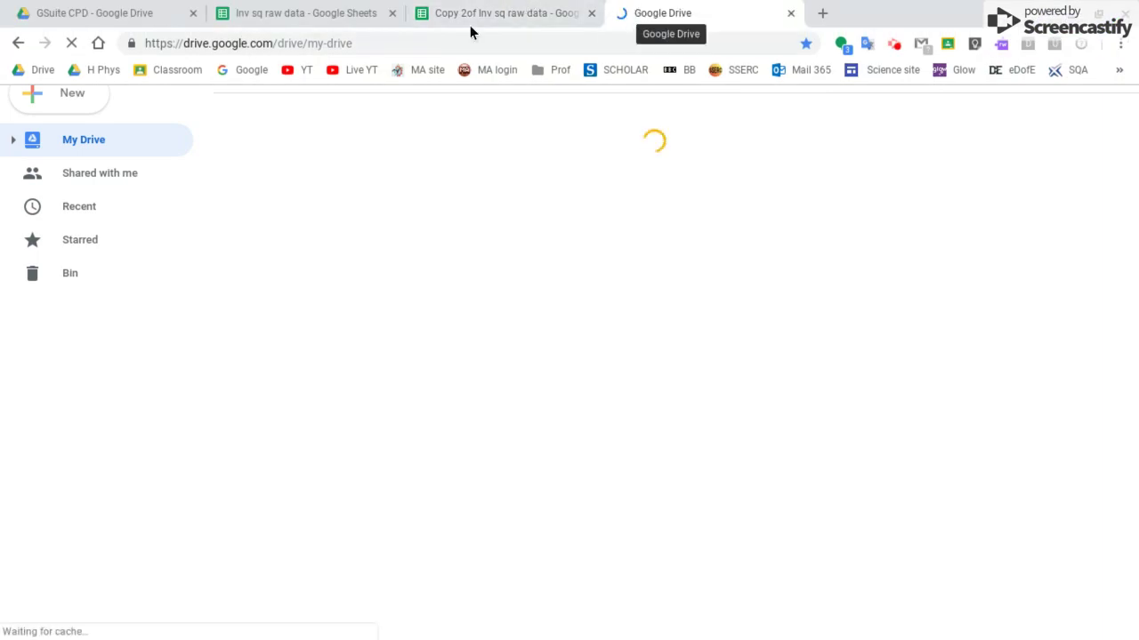
left_click(16, 40)
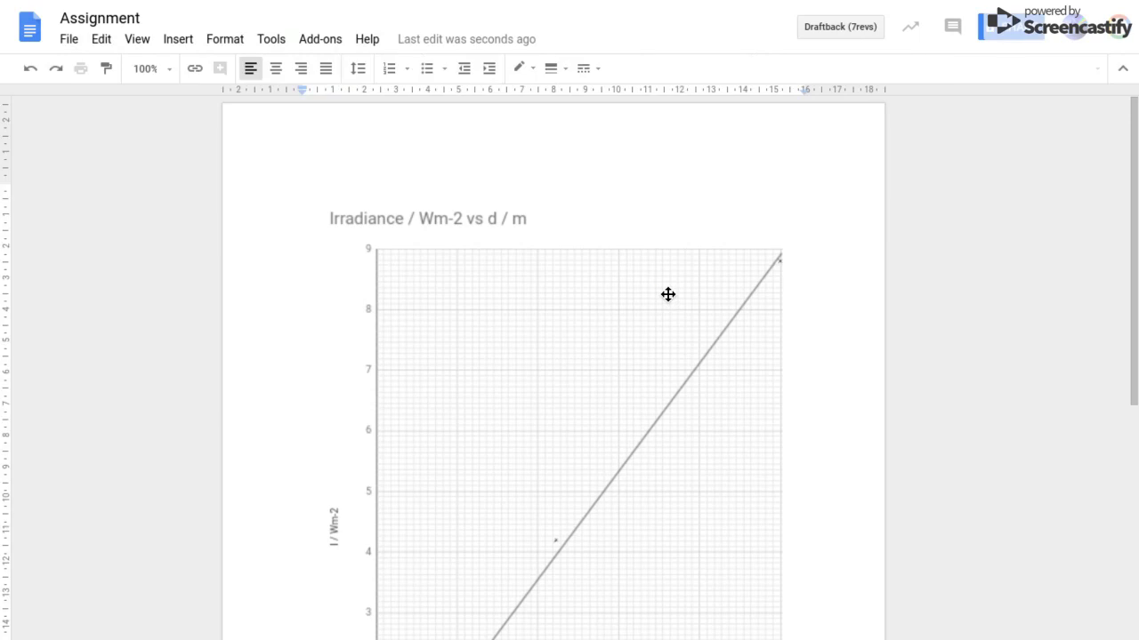
- Delete the chart from the Assignment document
left_click(763, 342)
left_click(776, 332)
key("Delete")
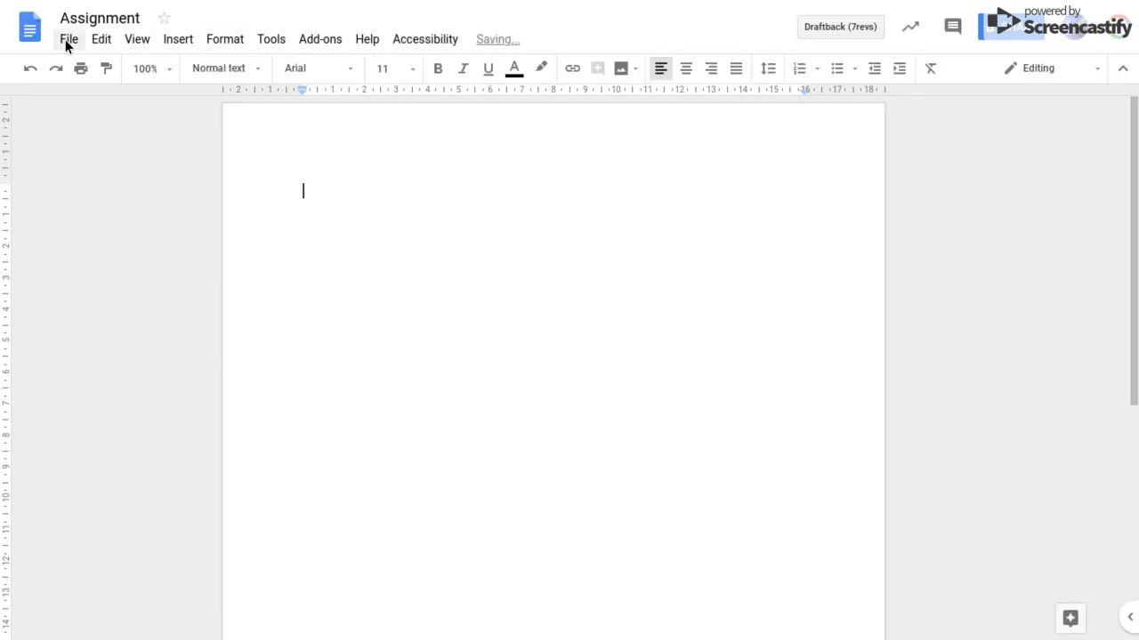
- Set the document's page orientation to landscape in Page setup
left_click(65, 39)
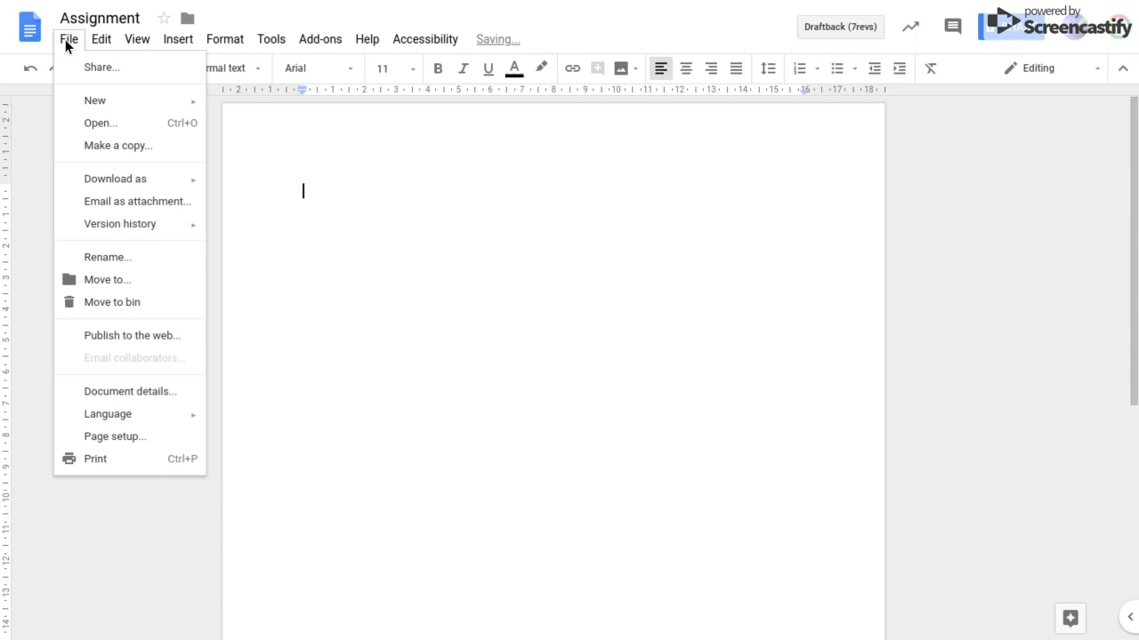
left_click(84, 437)
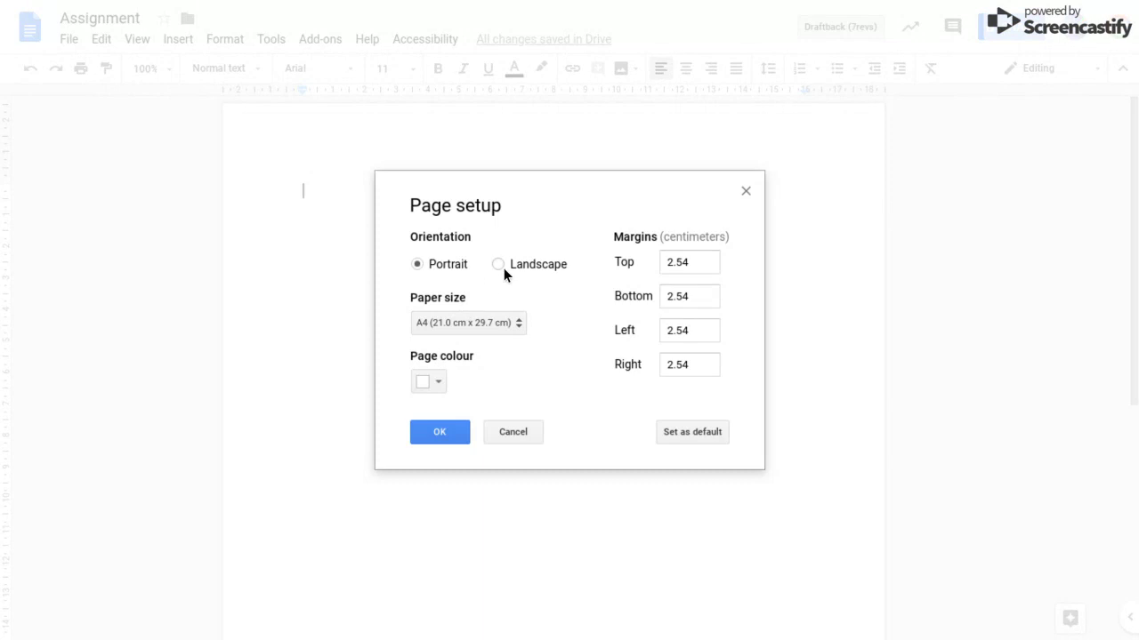
left_click(496, 263)
left_click(452, 431)
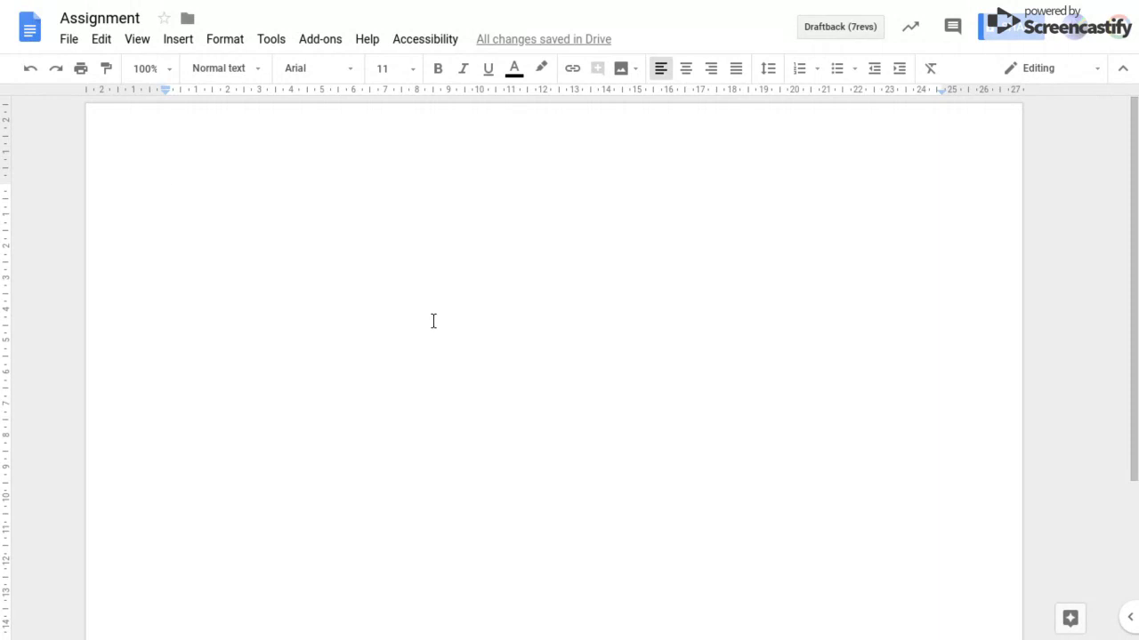
- Paste the chart linked to the spreadsheet and widen it across the landscape page
left_click(100, 40)
left_click(121, 170)
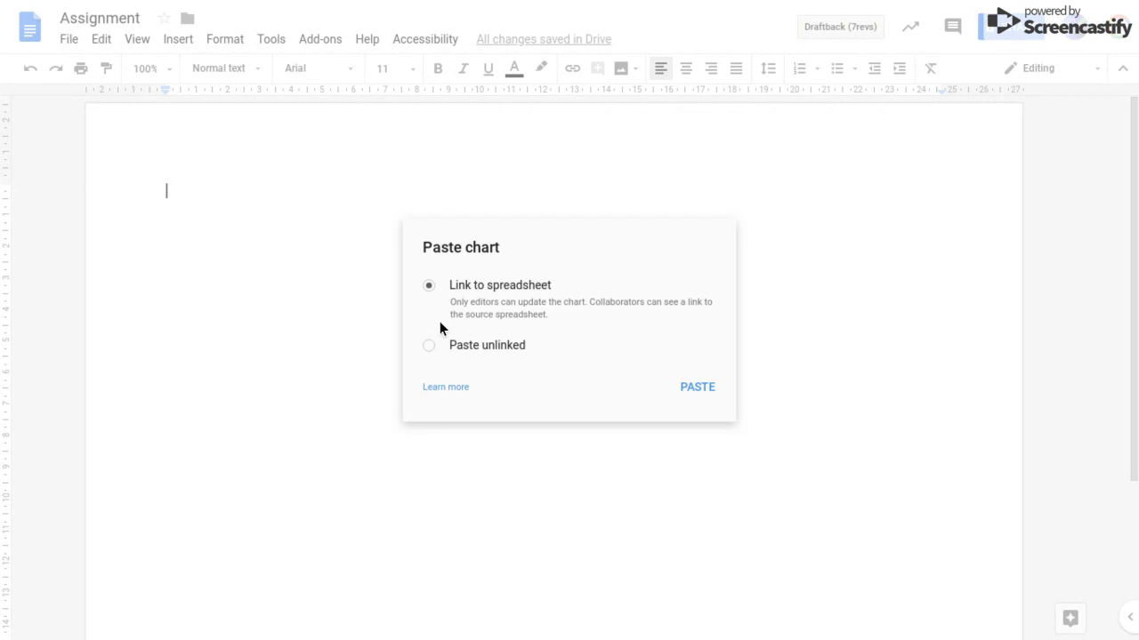
left_click(707, 390)
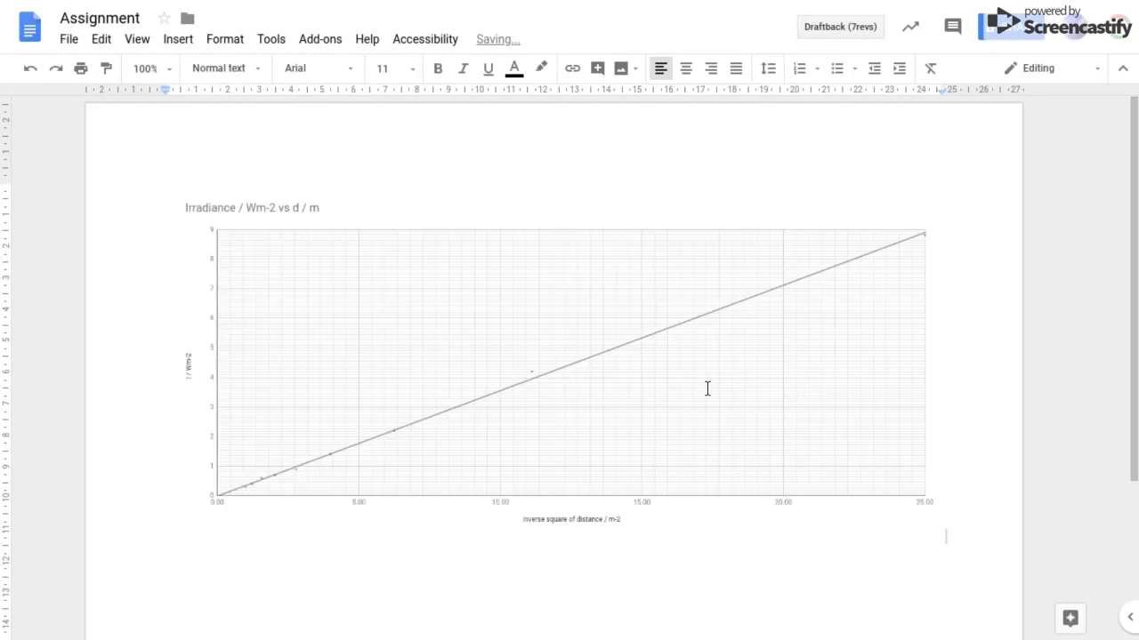
left_click(519, 408)
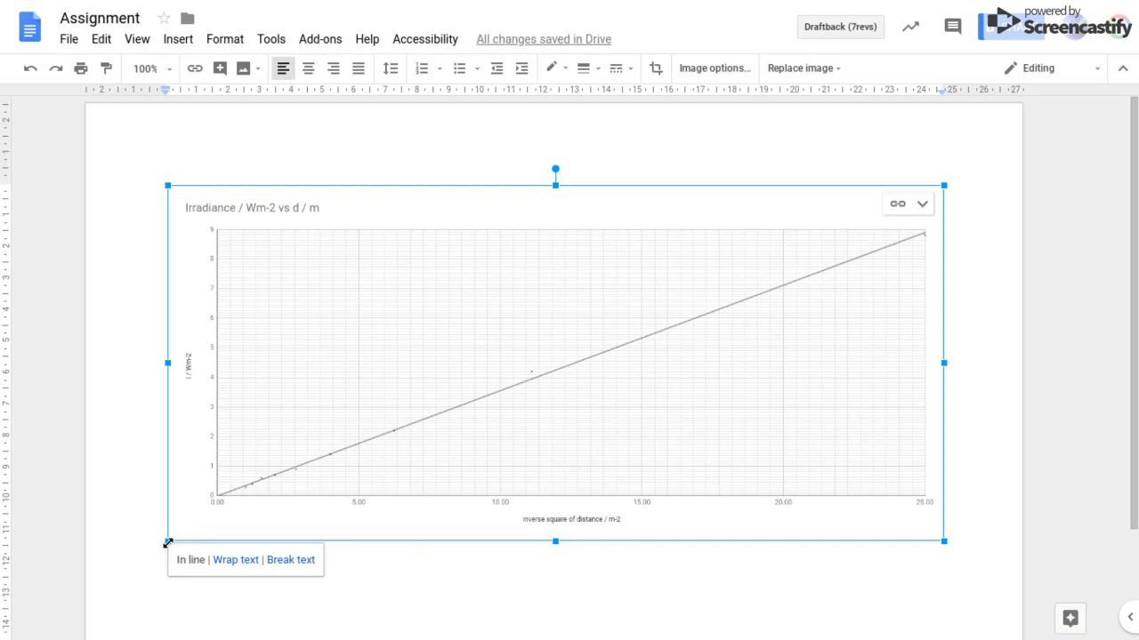
left_click_drag(167, 541, 131, 605)
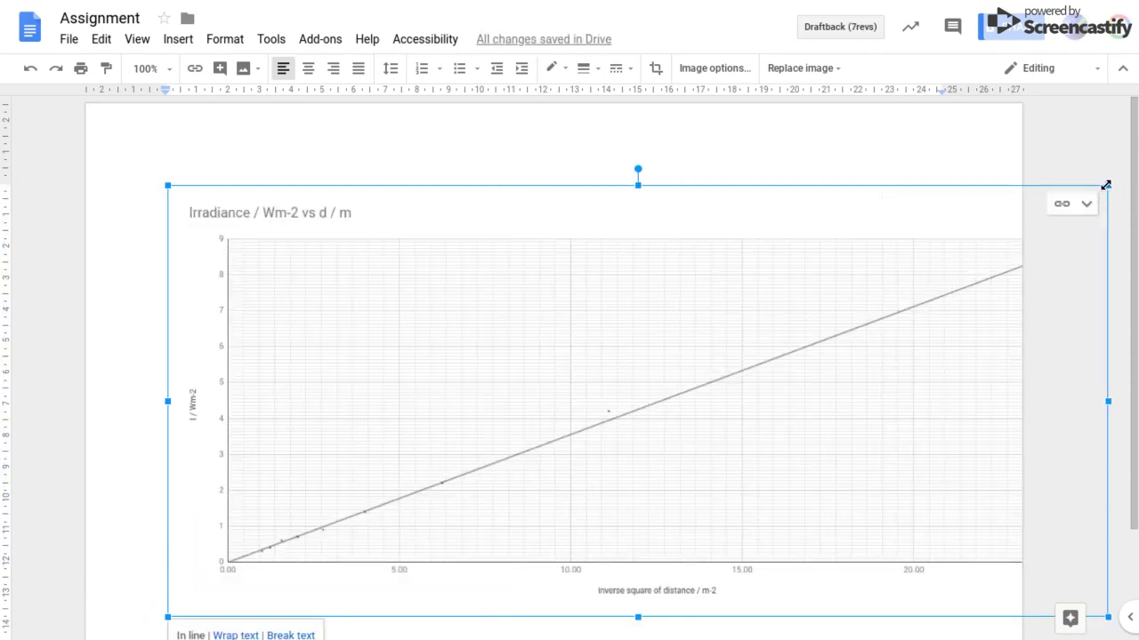
left_click_drag(1106, 185, 1103, 183)
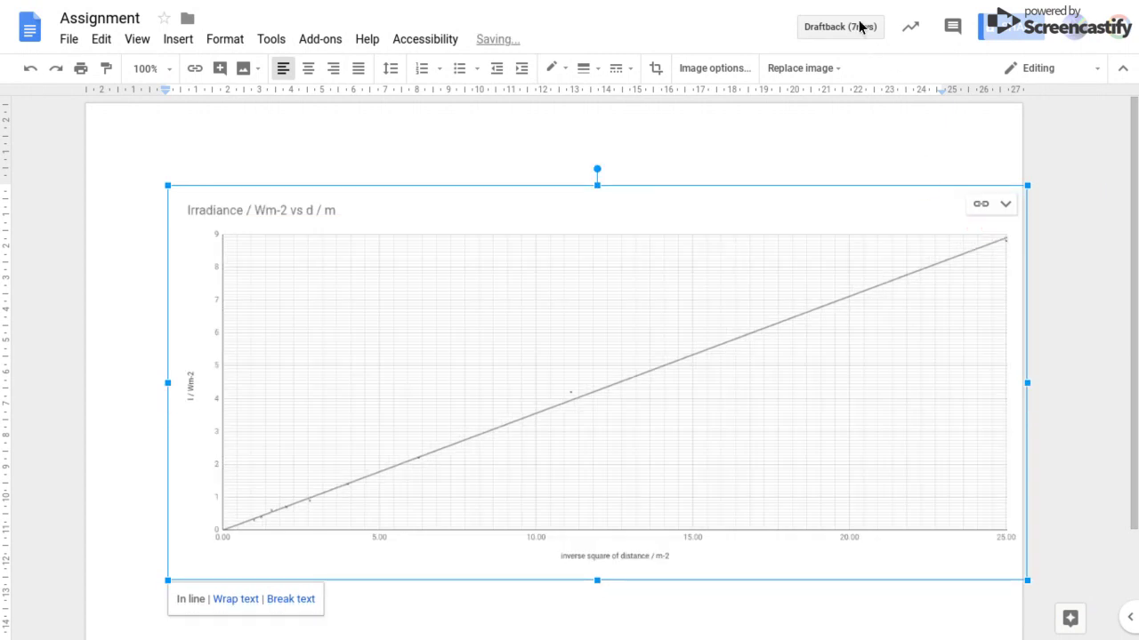